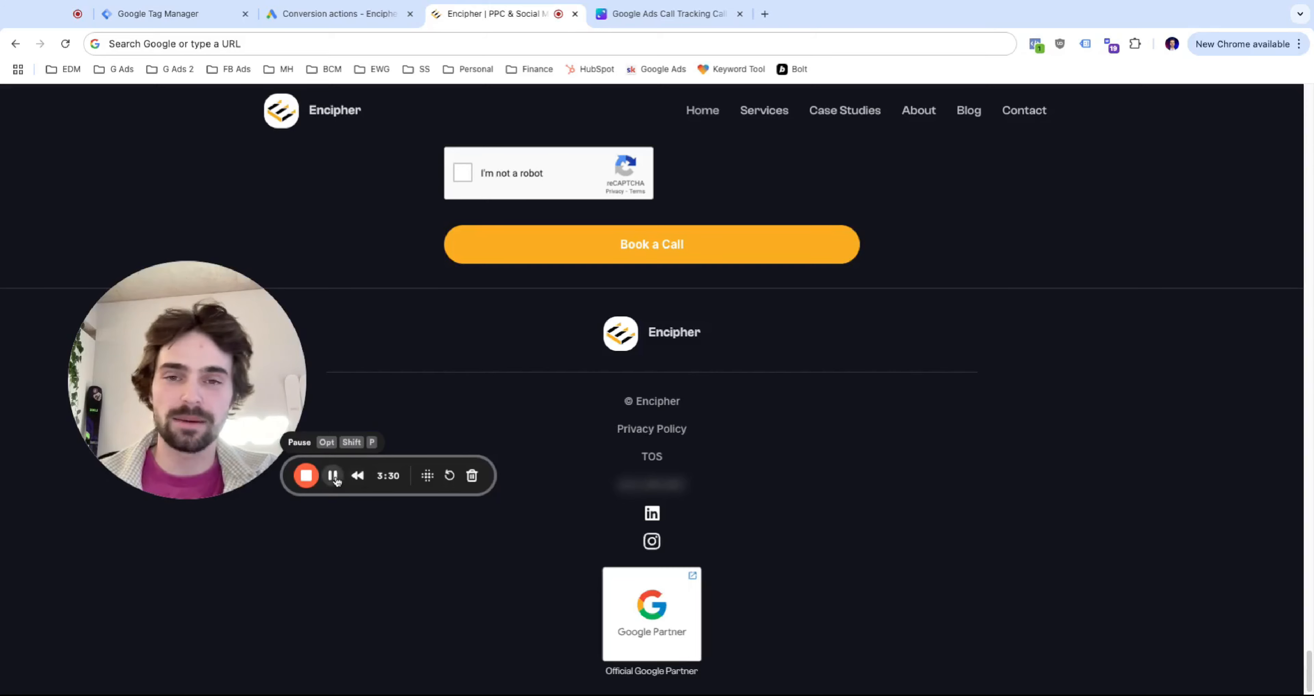
# - Start a new phone call conversion action in Google Ads that tracks calls to a phone number on the website
pyautogui.hotkey('ctrl', 'w')
pyautogui.moveTo(162, 514); pyautogui.dragTo(257, 407)
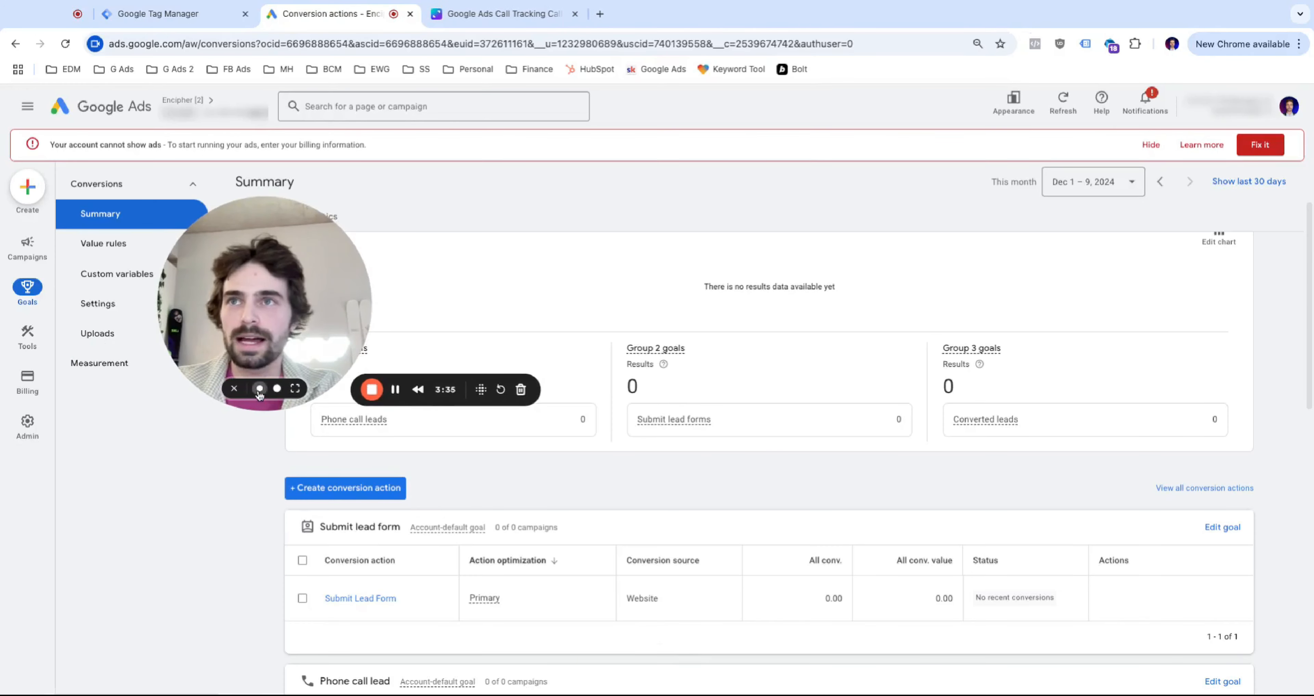
pyautogui.click(258, 390)
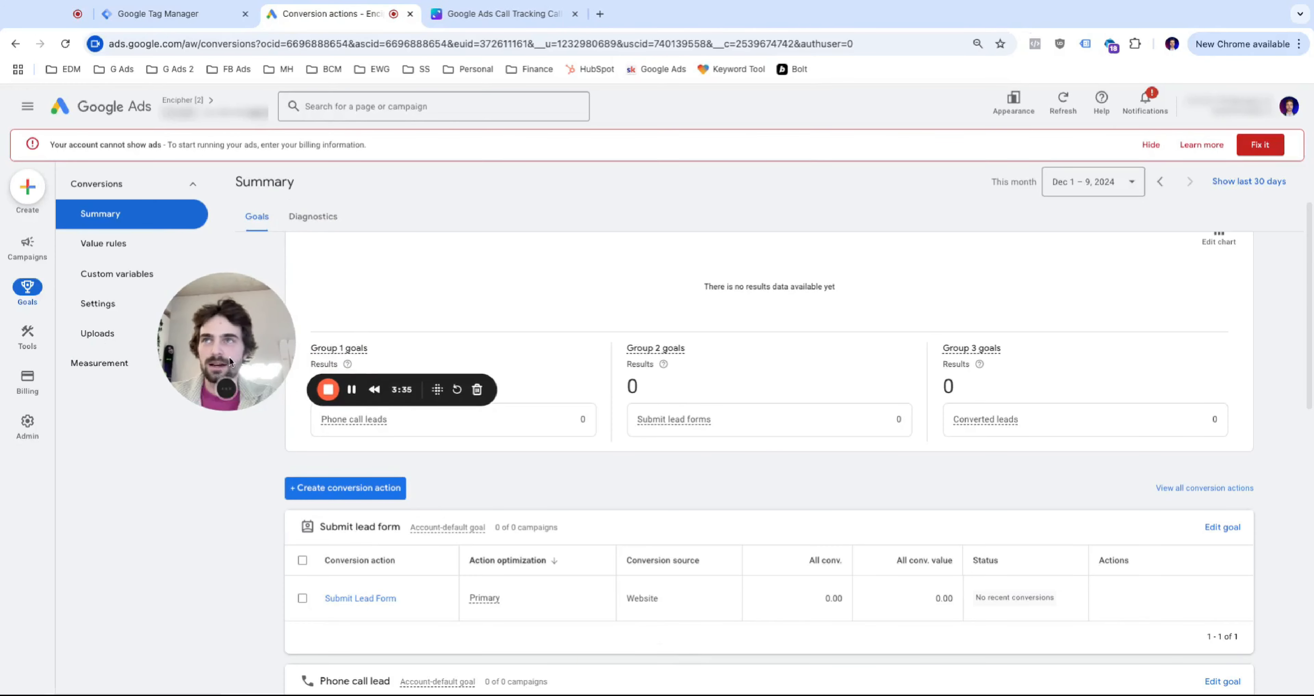
pyautogui.click(333, 489)
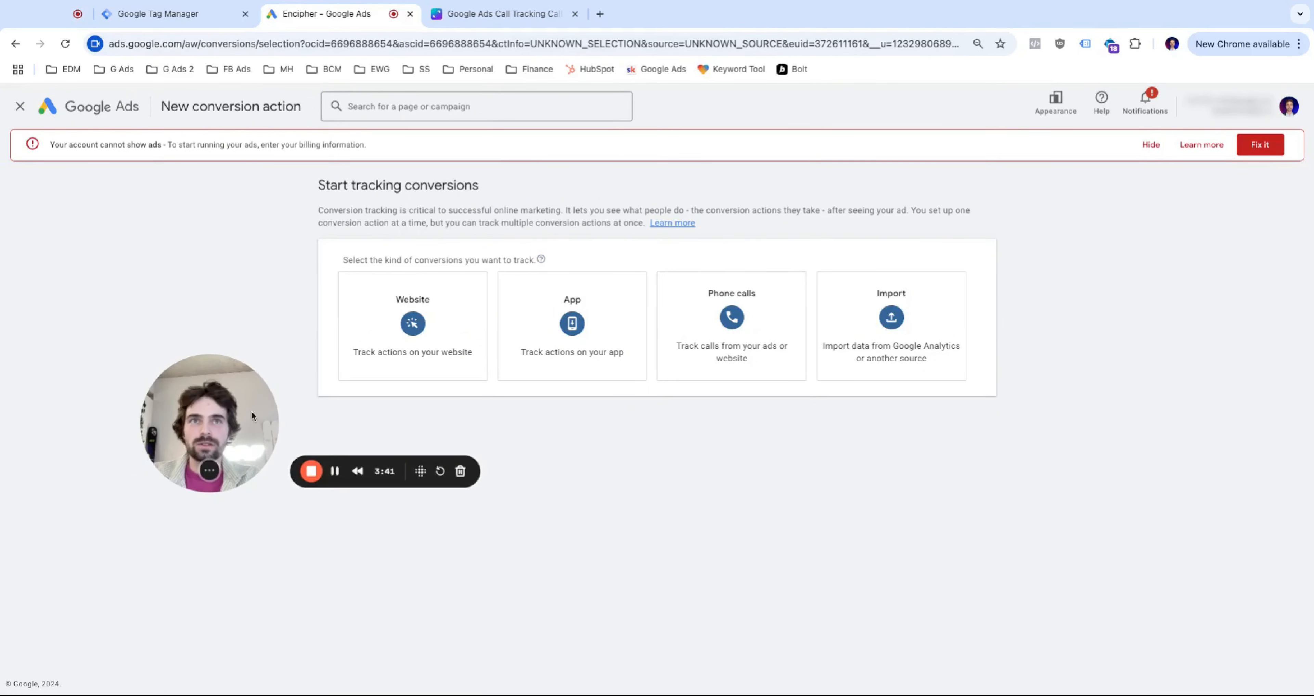
pyautogui.click(718, 330)
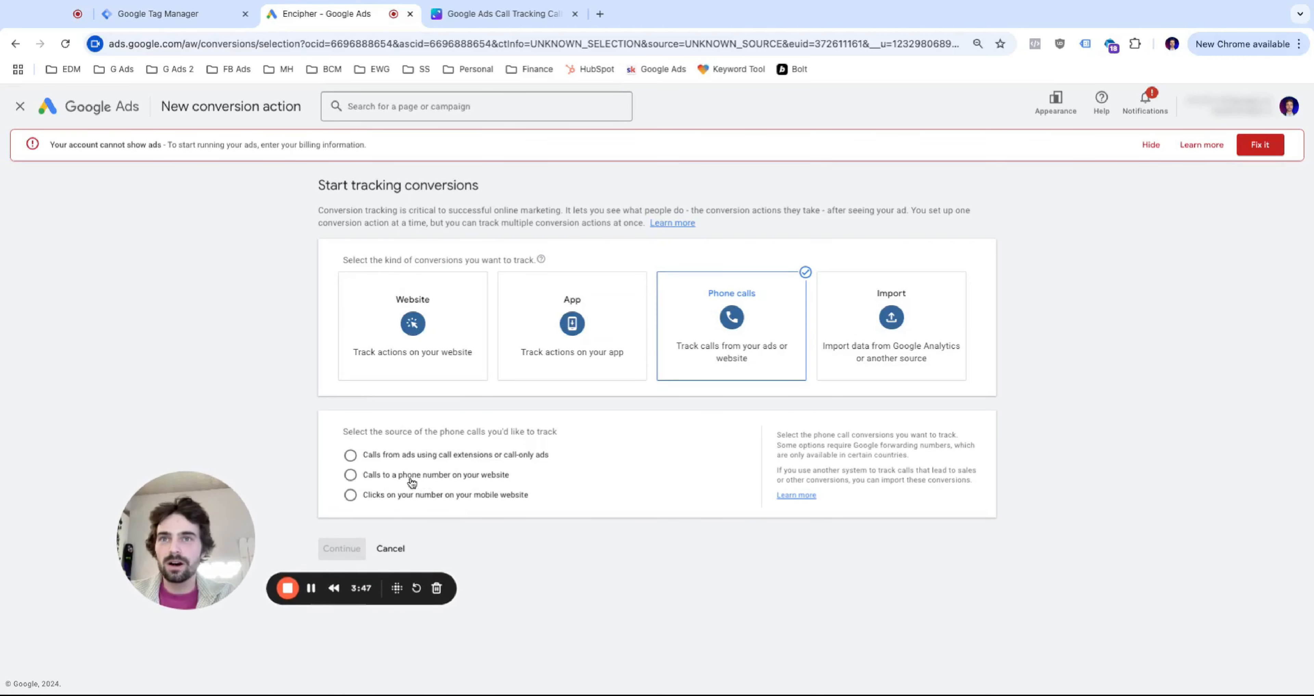
pyautogui.click(351, 475)
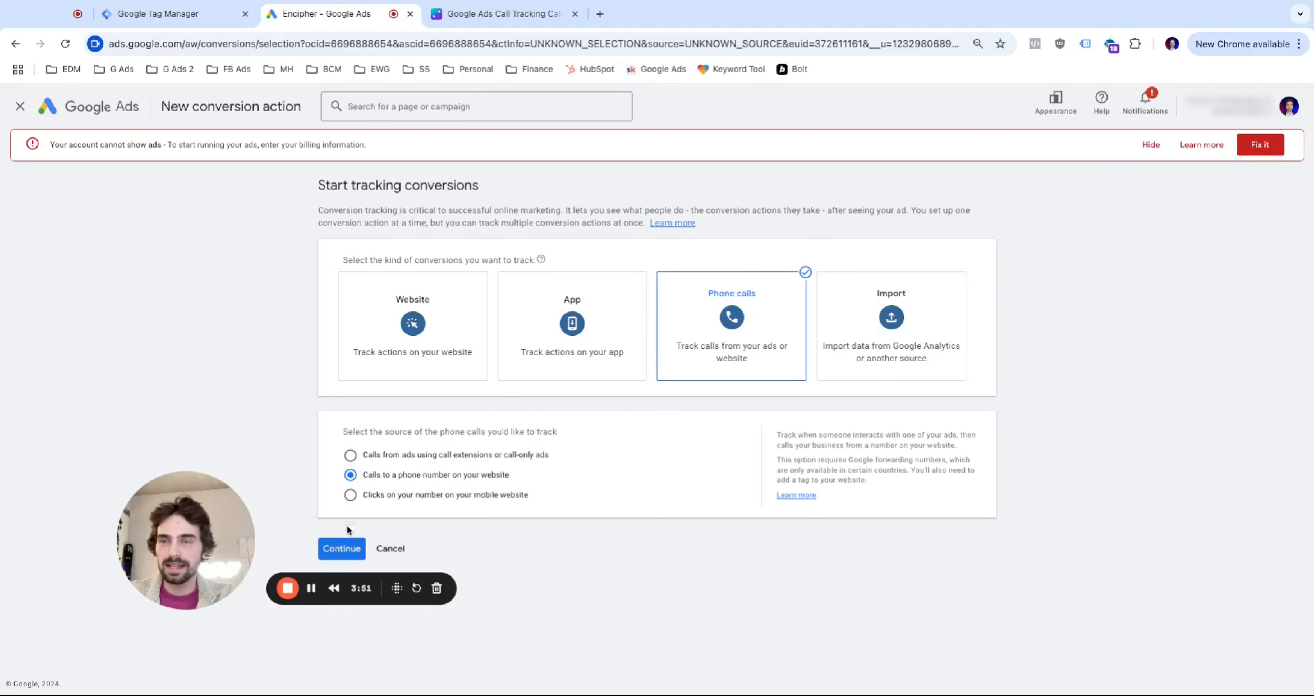
pyautogui.click(342, 548)
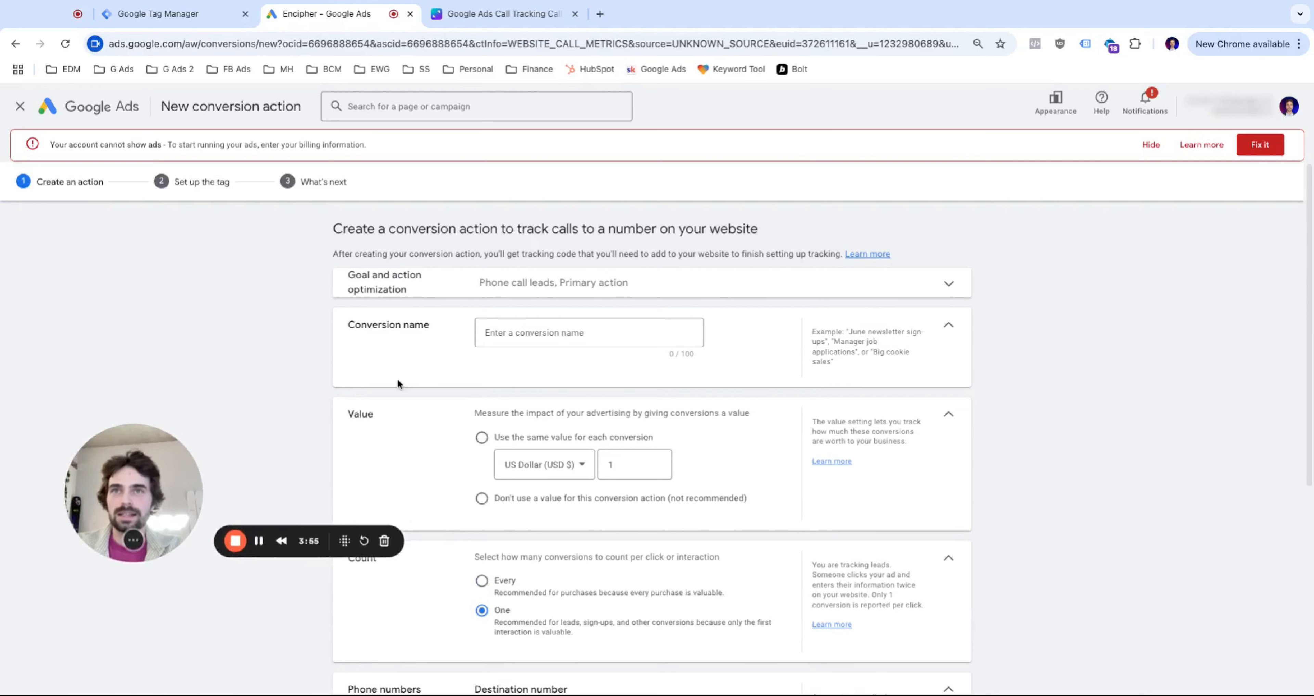
# - Name the conversion action "Calls from Desktop Website [45s+ duration]"
pyautogui.click(519, 329)
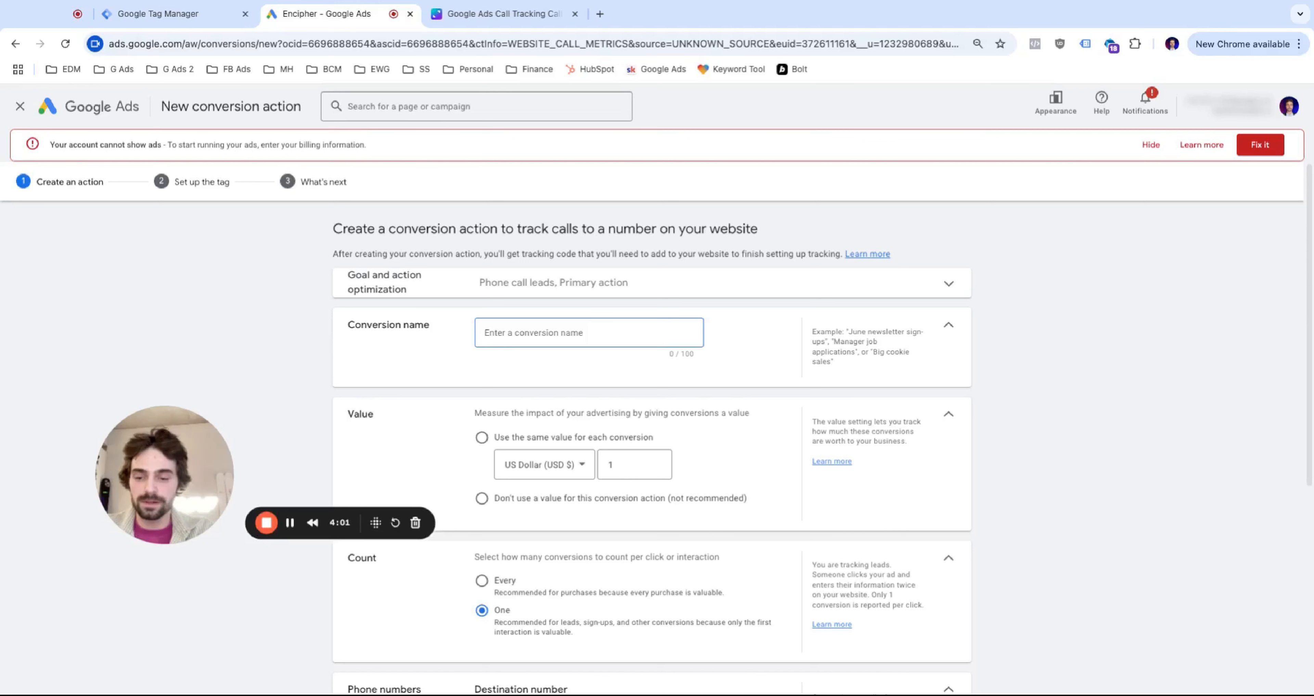
pyautogui.write('Cal')
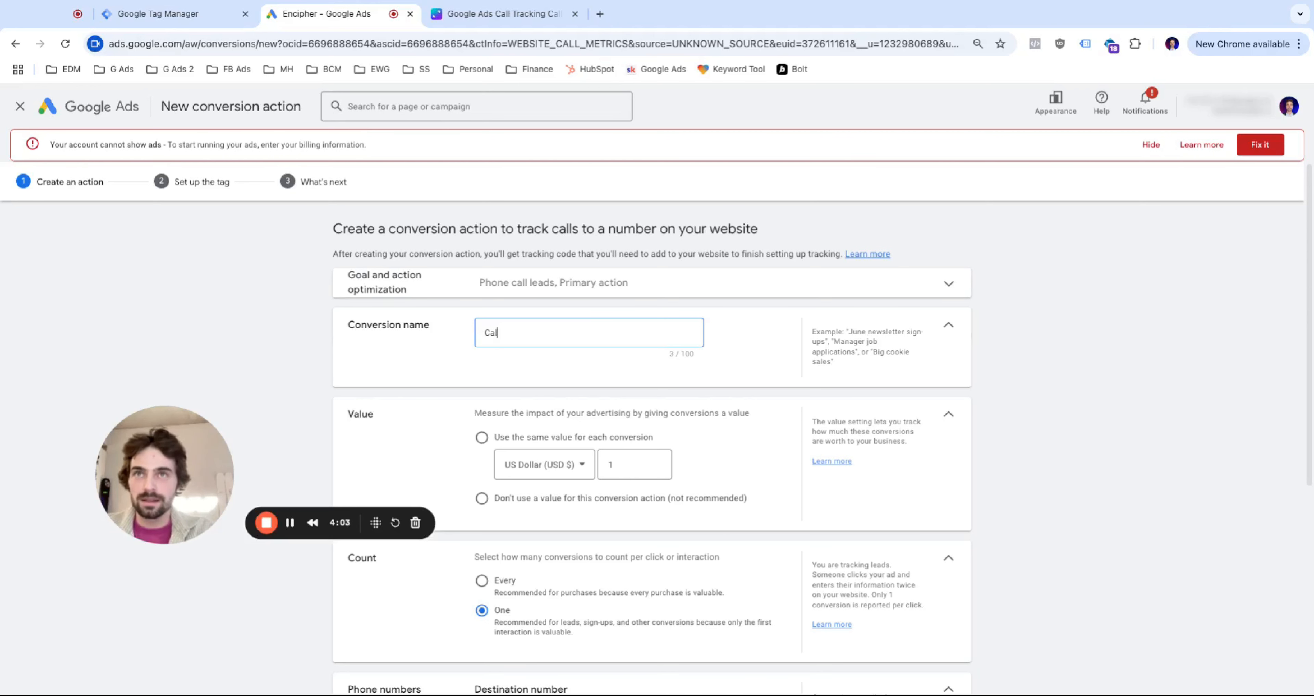
pyautogui.write('ls from ')
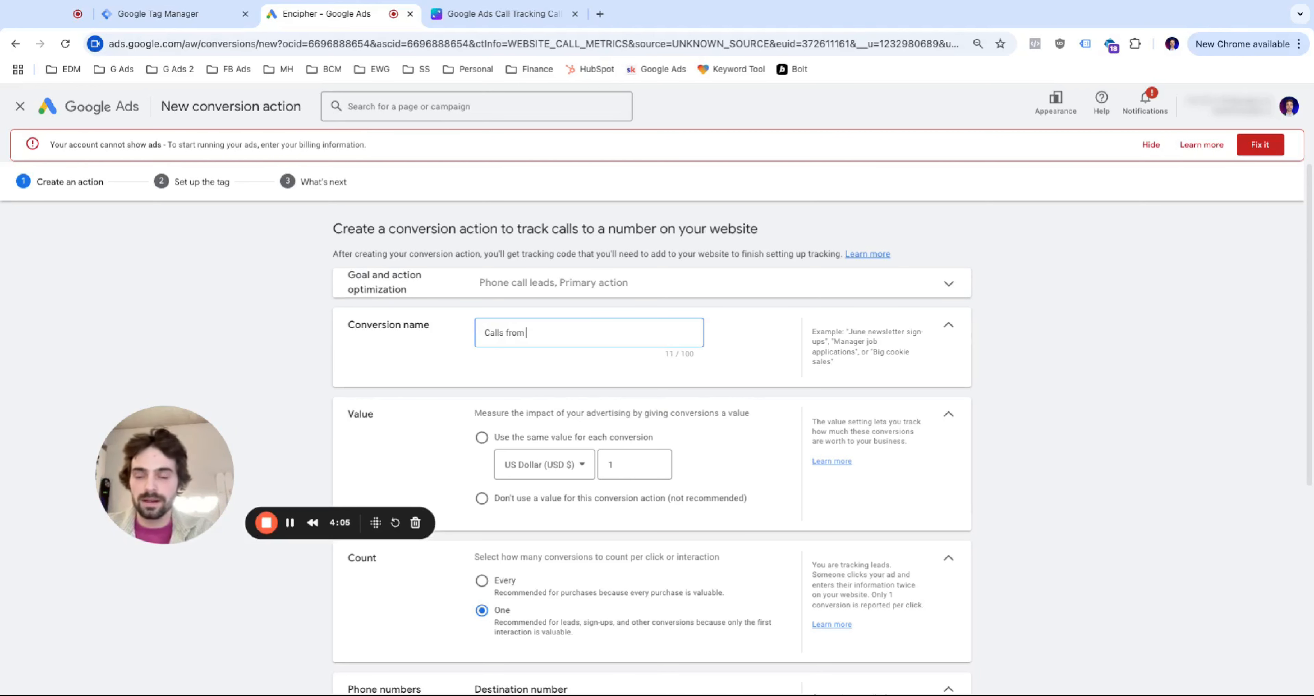
pyautogui.write('Desktop')
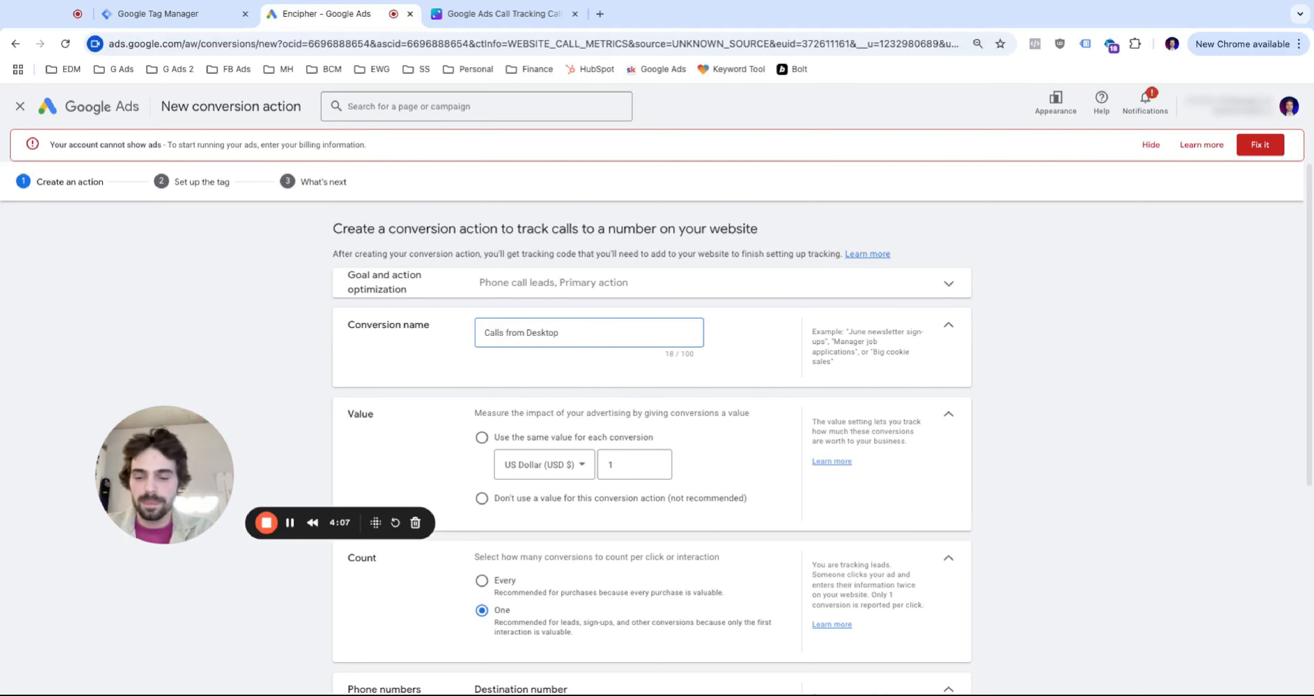
pyautogui.write(' Website ')
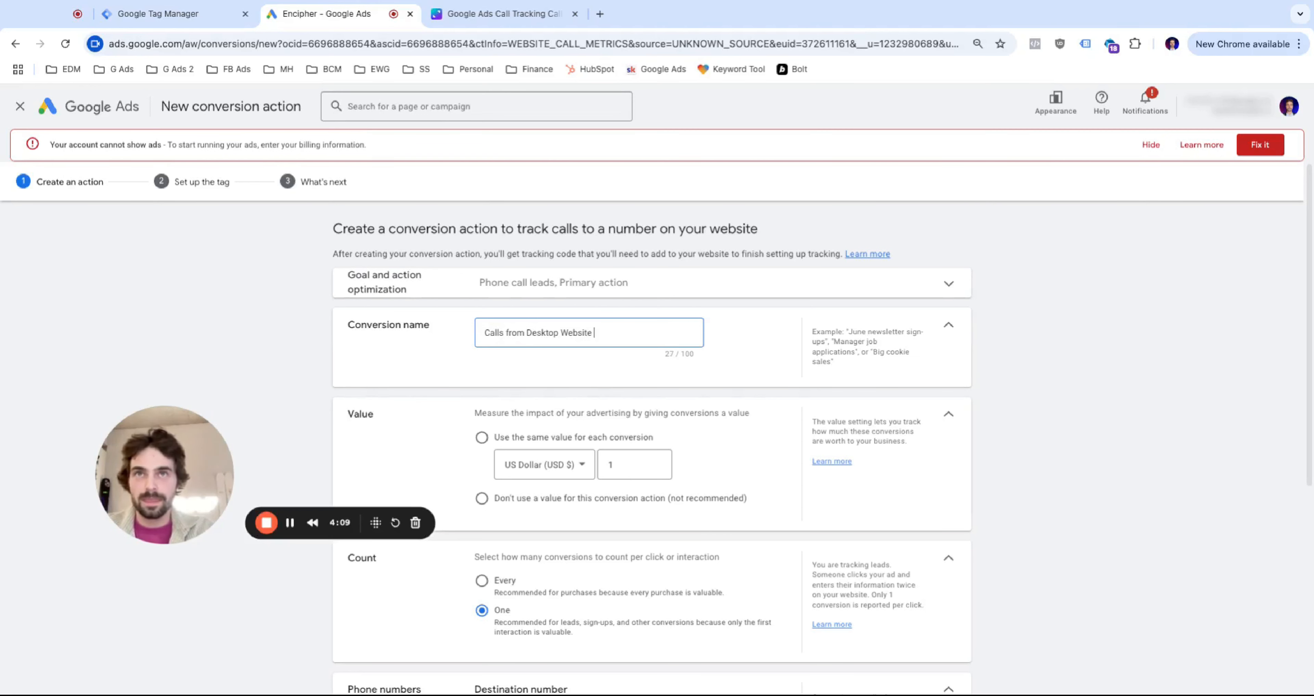
pyautogui.write('(4')
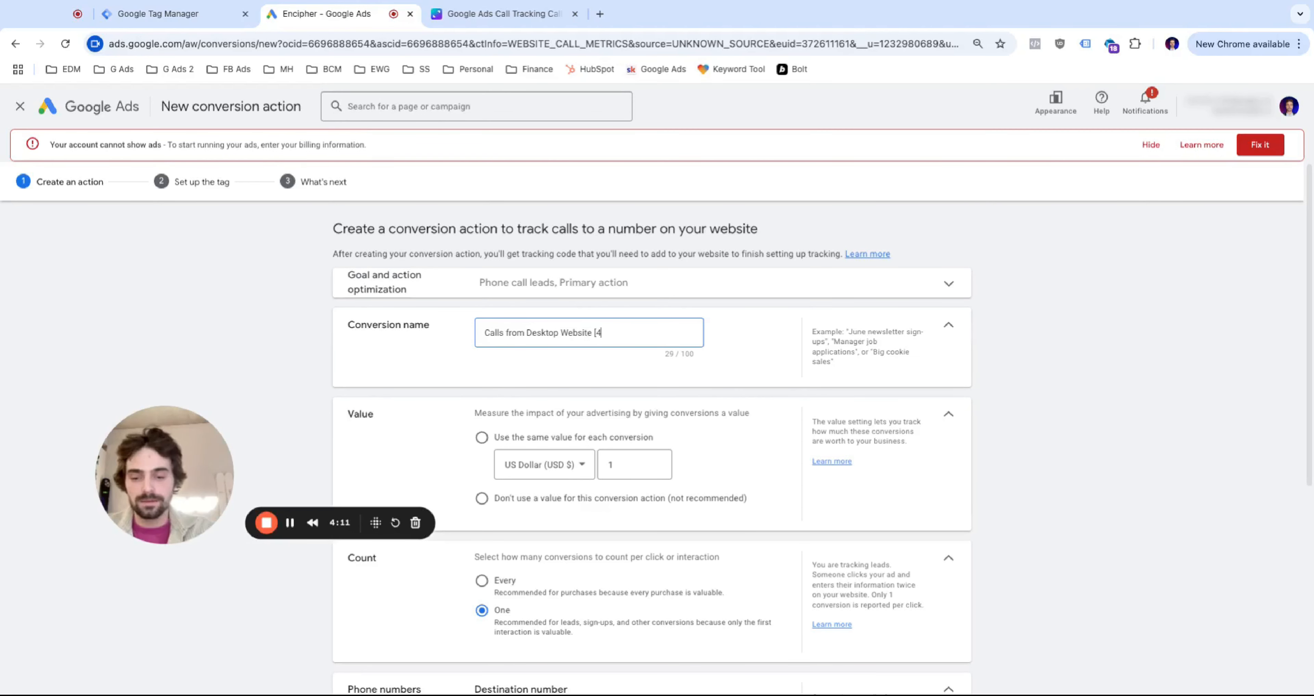
pyautogui.write('5s+')
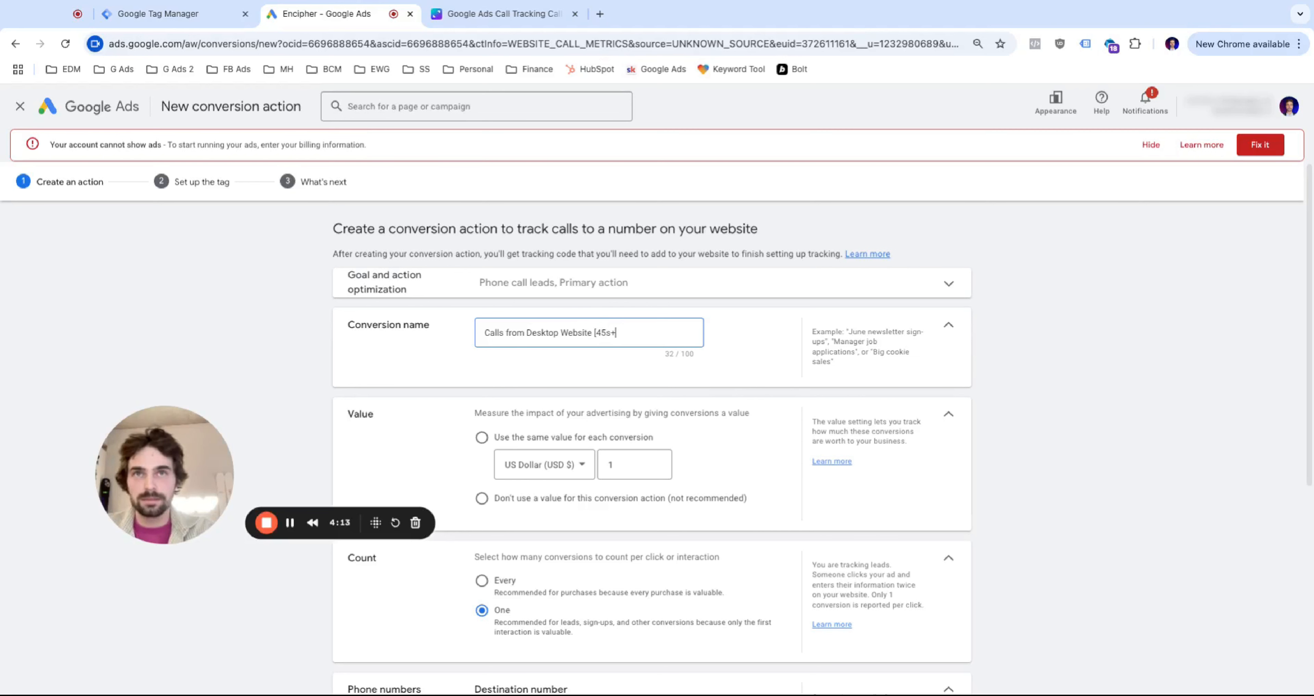
pyautogui.write(' duration')
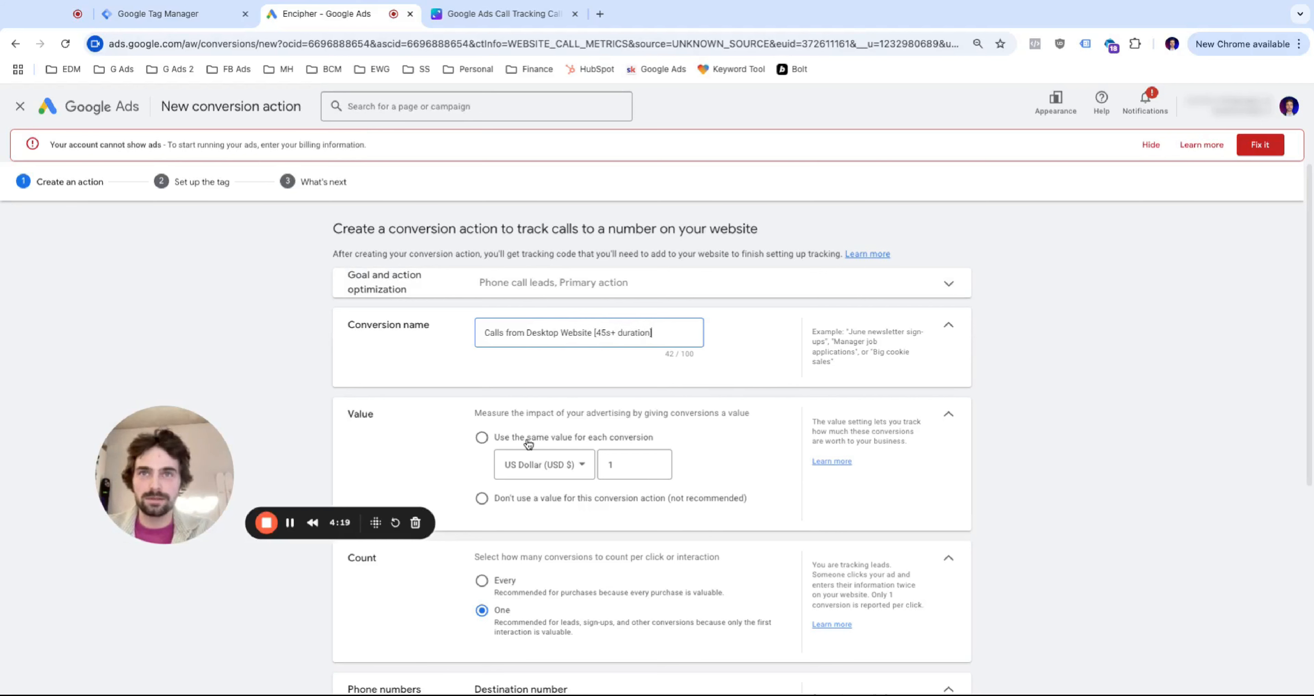
# - Fill in the destination number and the display number with the business phone number
pyautogui.scroll(-5, 528, 444)
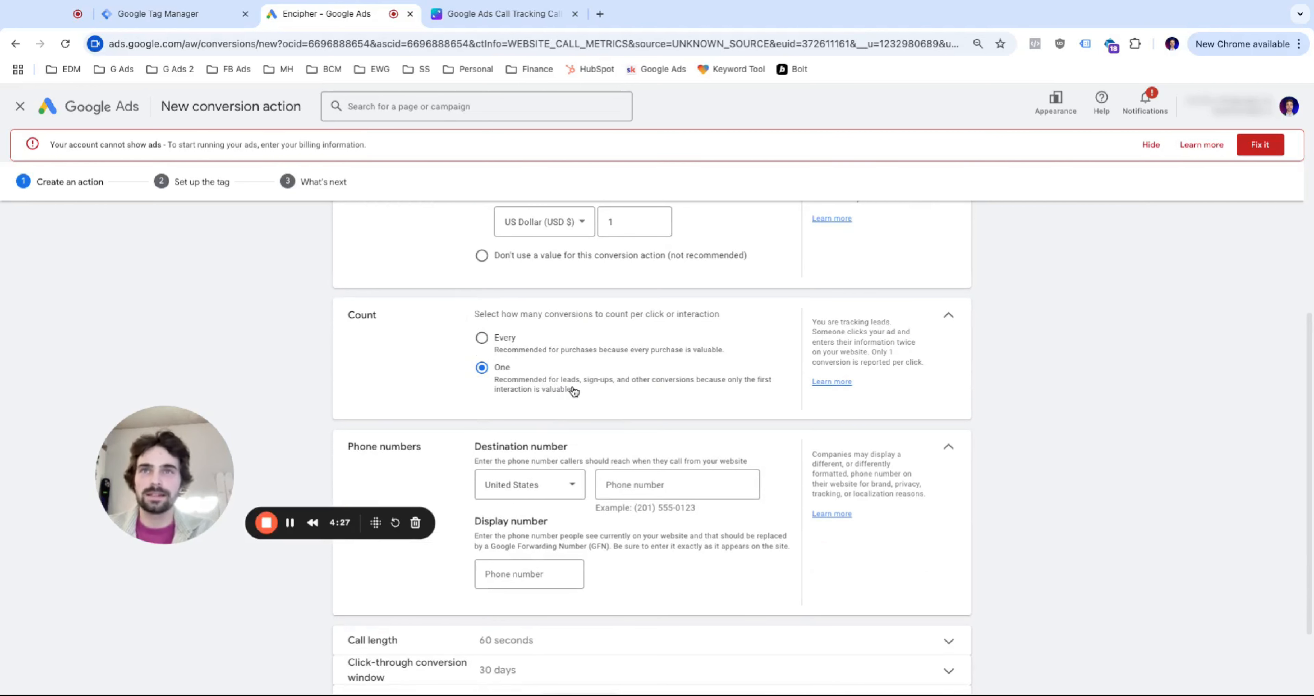
pyautogui.scroll(-2, 576, 403)
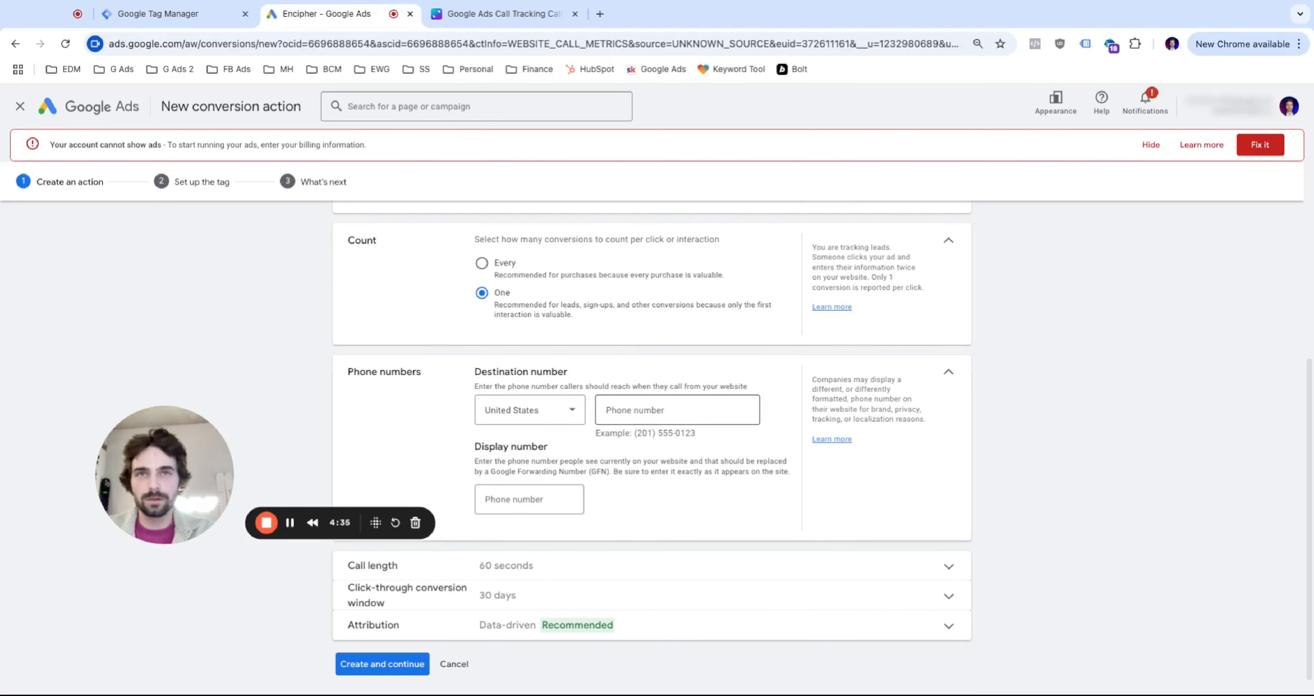
pyautogui.click(676, 409)
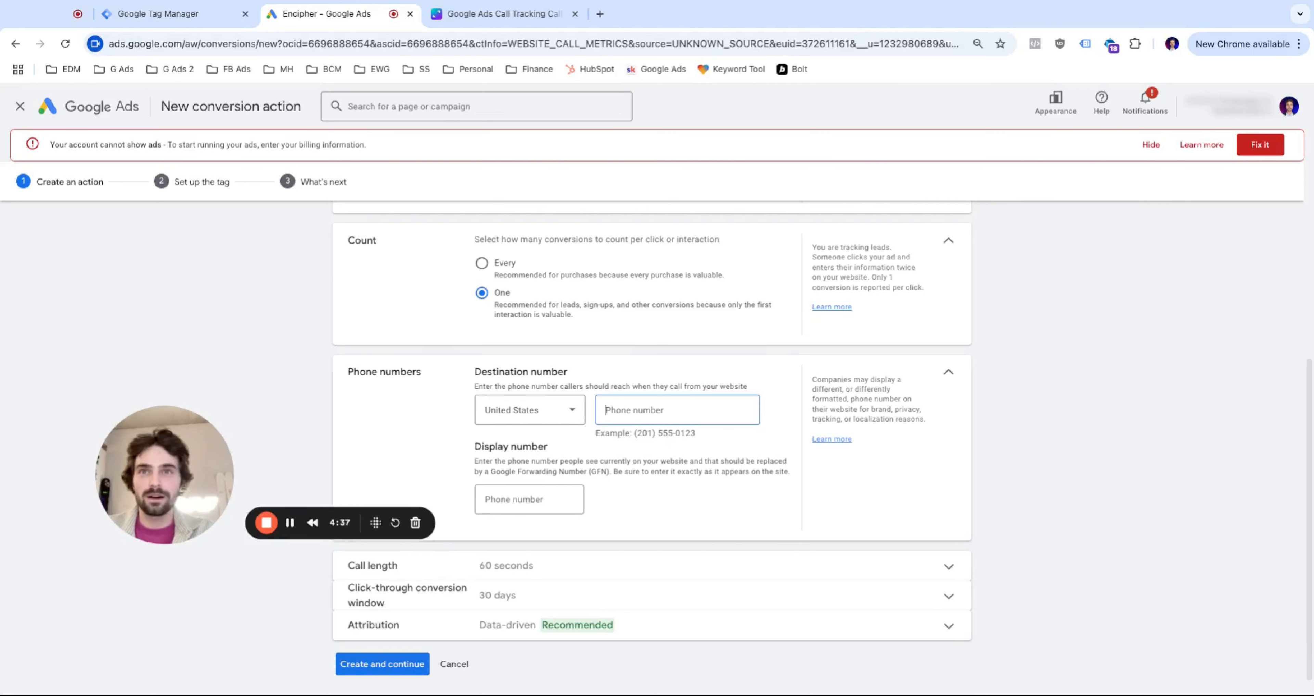
pyautogui.click(524, 496)
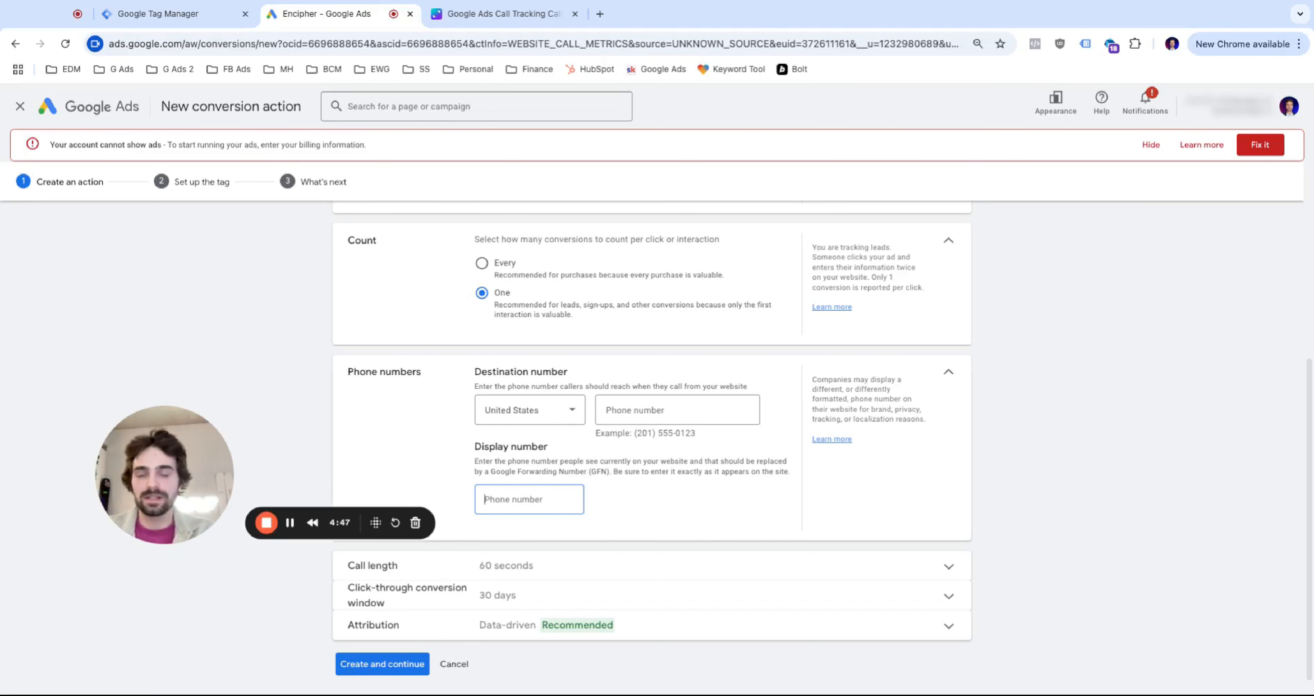
pyautogui.click(290, 522)
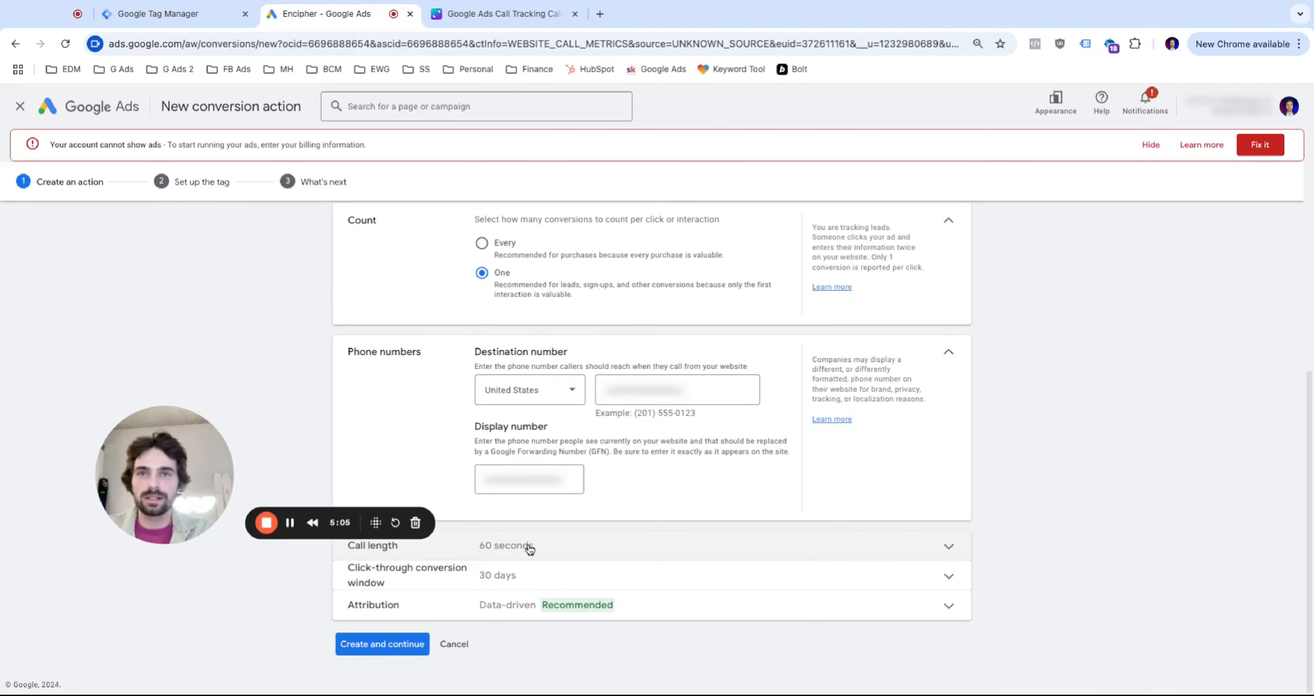
# - Set the minimum call length to 45 seconds and the destination number's country to Canada
pyautogui.click(565, 553)
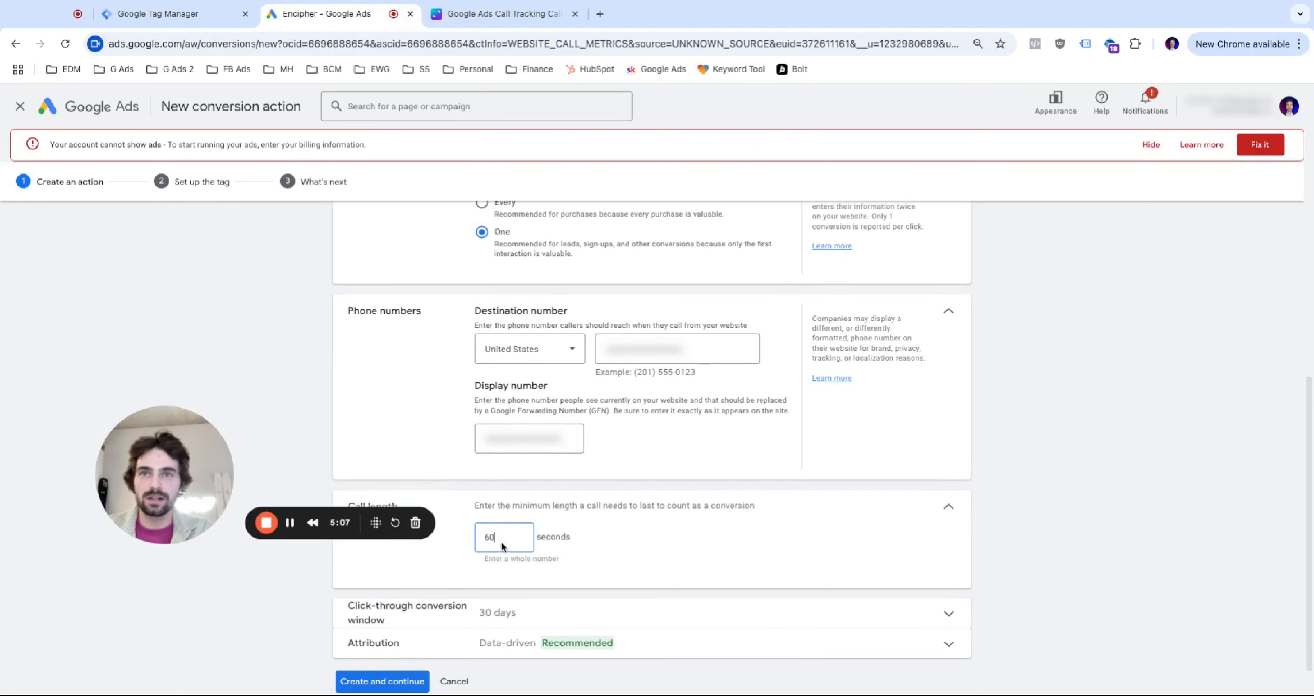
pyautogui.doubleClick(502, 541)
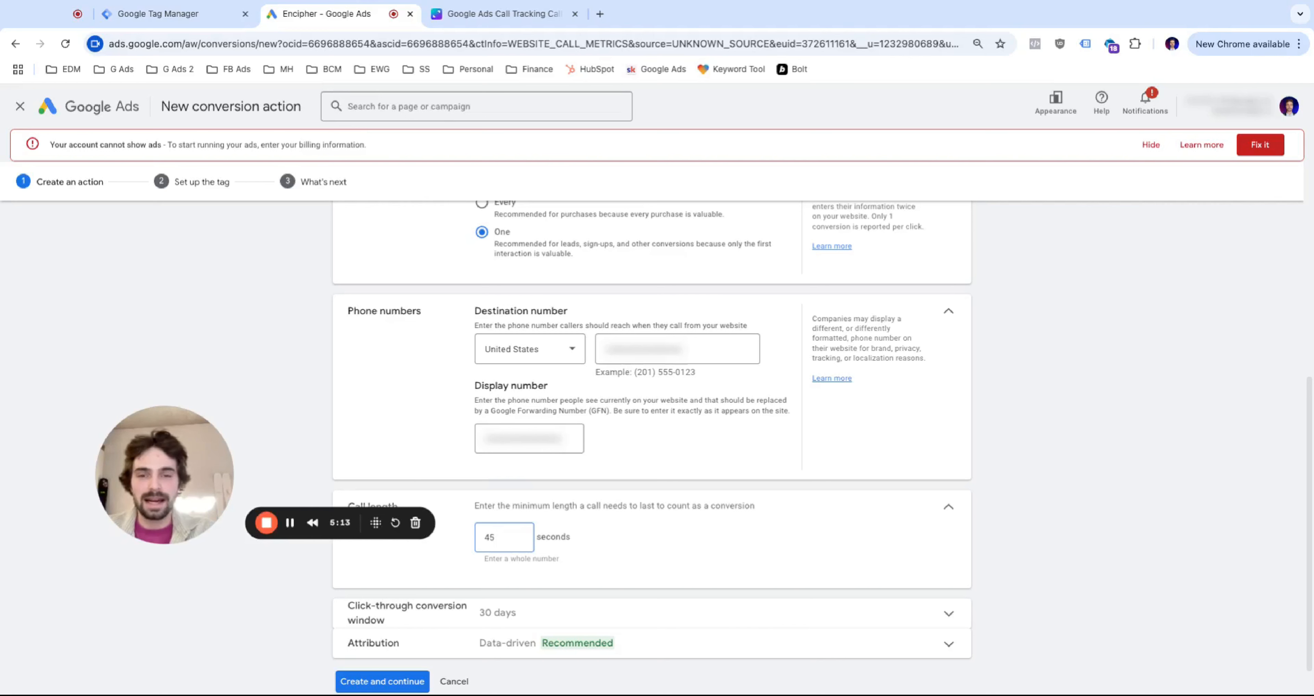
pyautogui.scroll(-1, 452, 601)
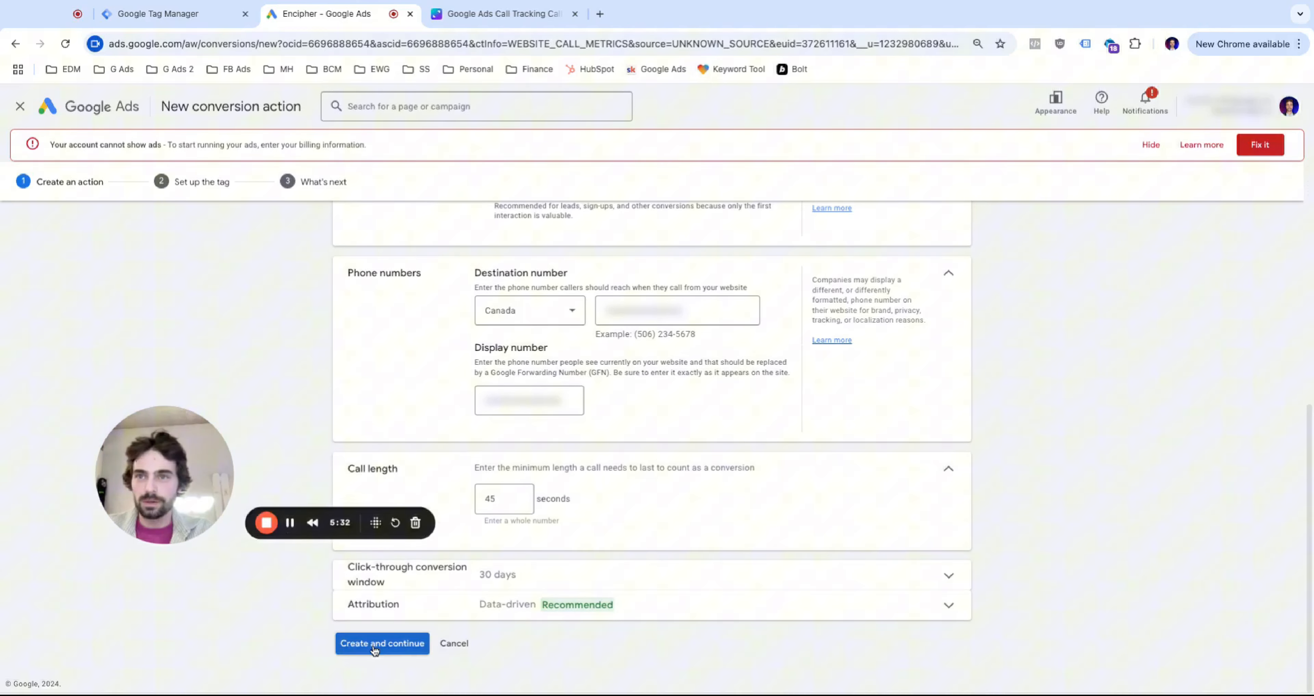
# - Create the conversion action and bring up its conversion ID and label for installation with Google Tag Manager
pyautogui.click(375, 649)
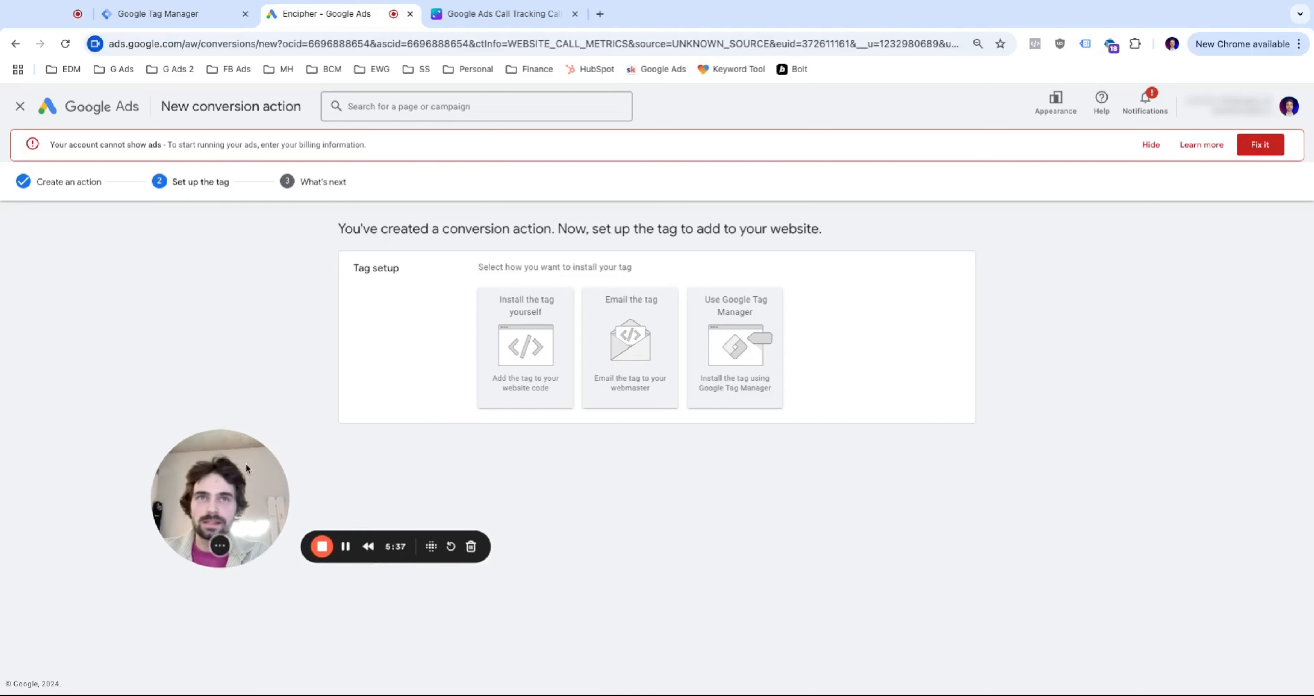
pyautogui.click(727, 349)
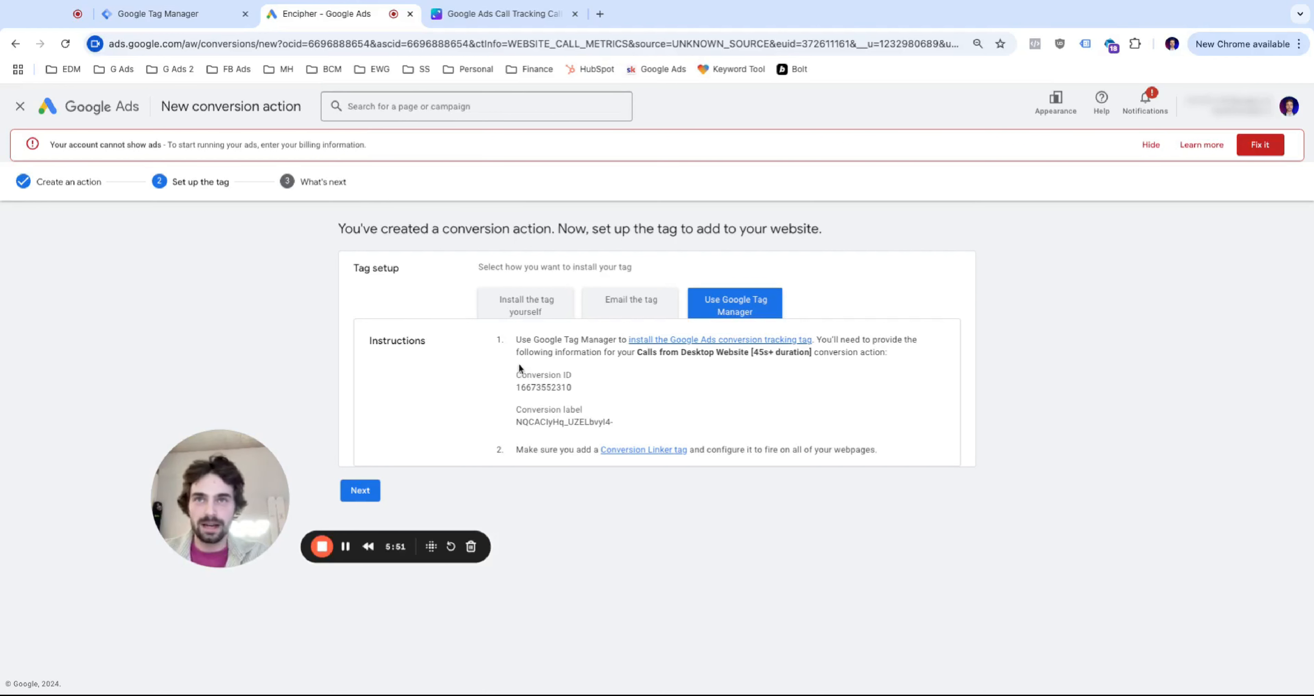
pyautogui.moveTo(517, 375); pyautogui.dragTo(614, 423)
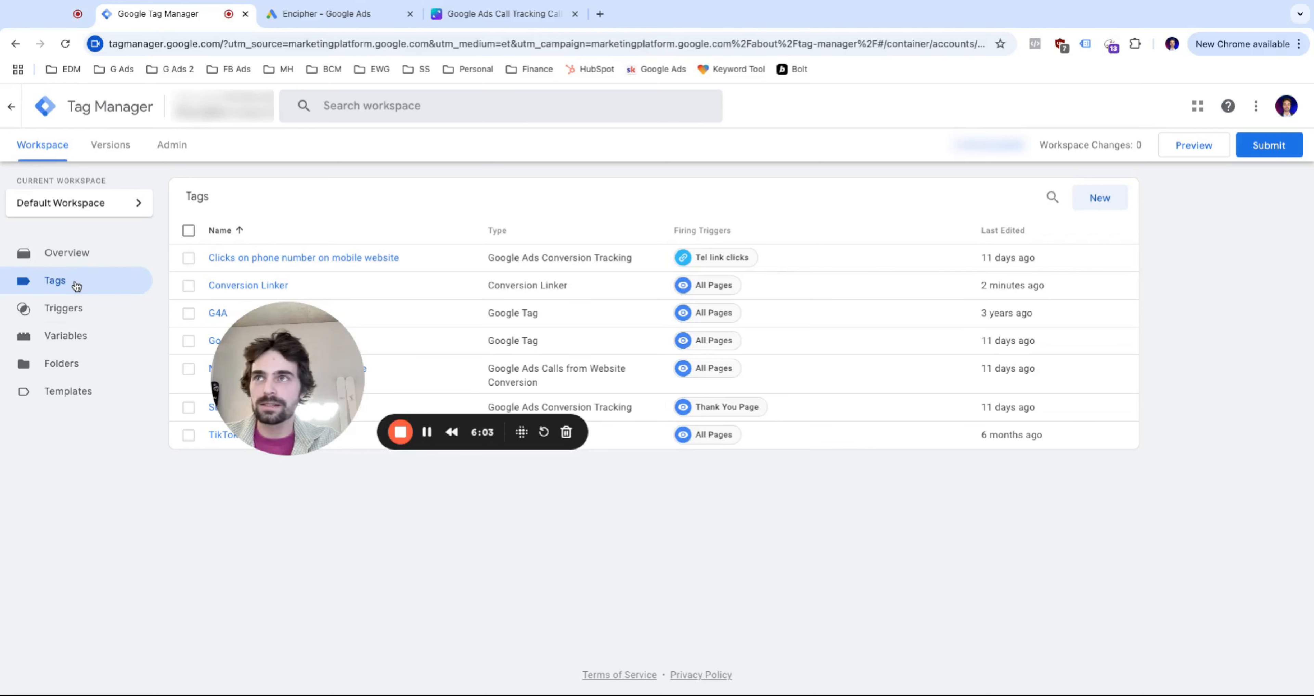
# - Switch to Google Tag Manager and add a new tag named "Calls from Desktop Website [45s+ Duration]"
pyautogui.click(1099, 200)
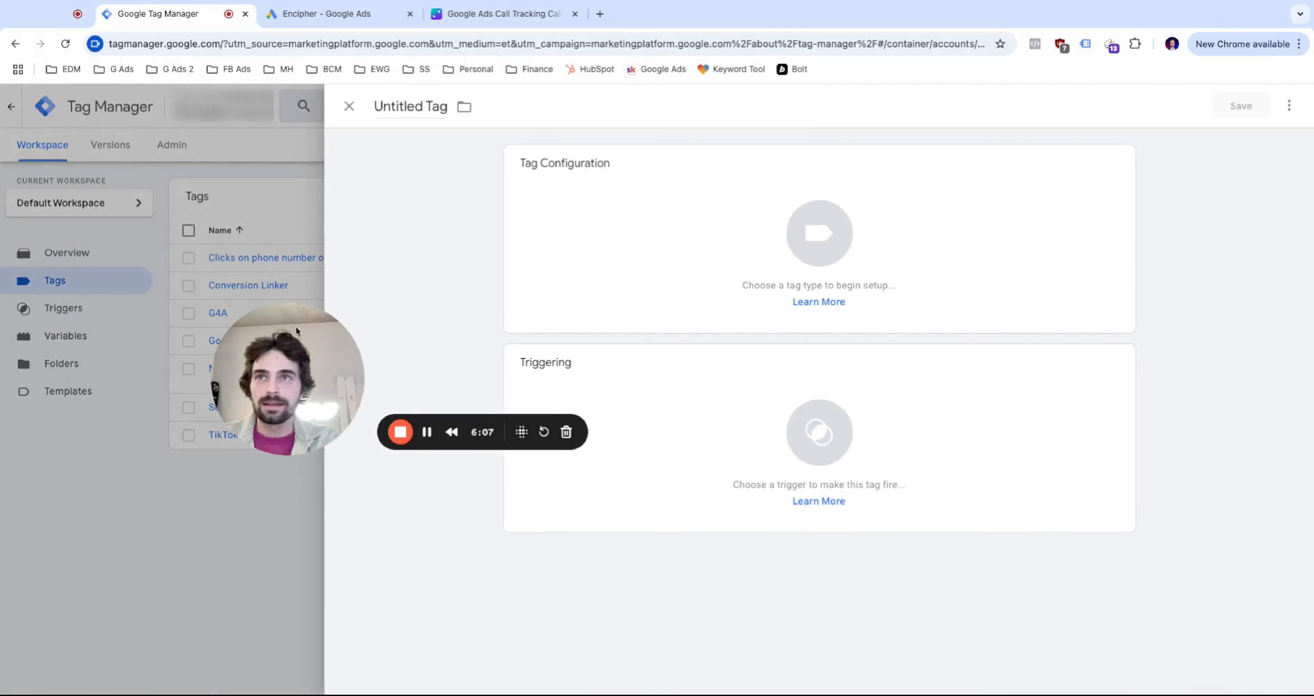
pyautogui.click(398, 110)
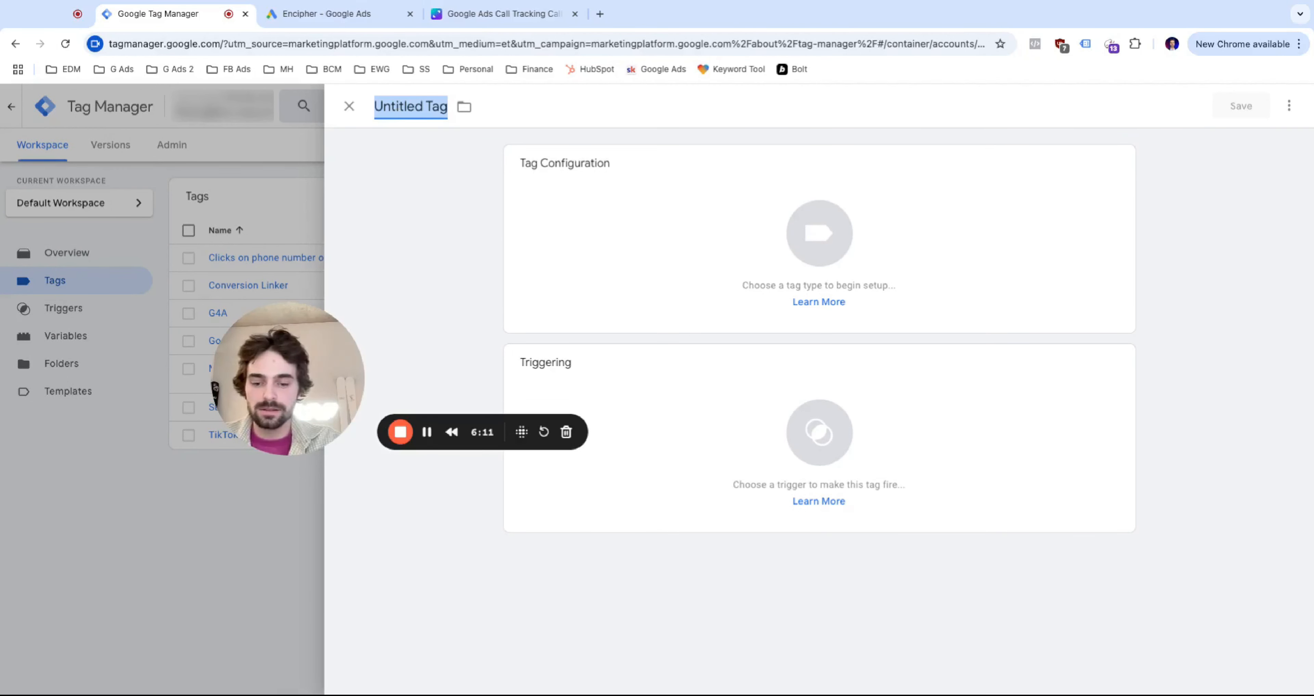
pyautogui.write('Calls from')
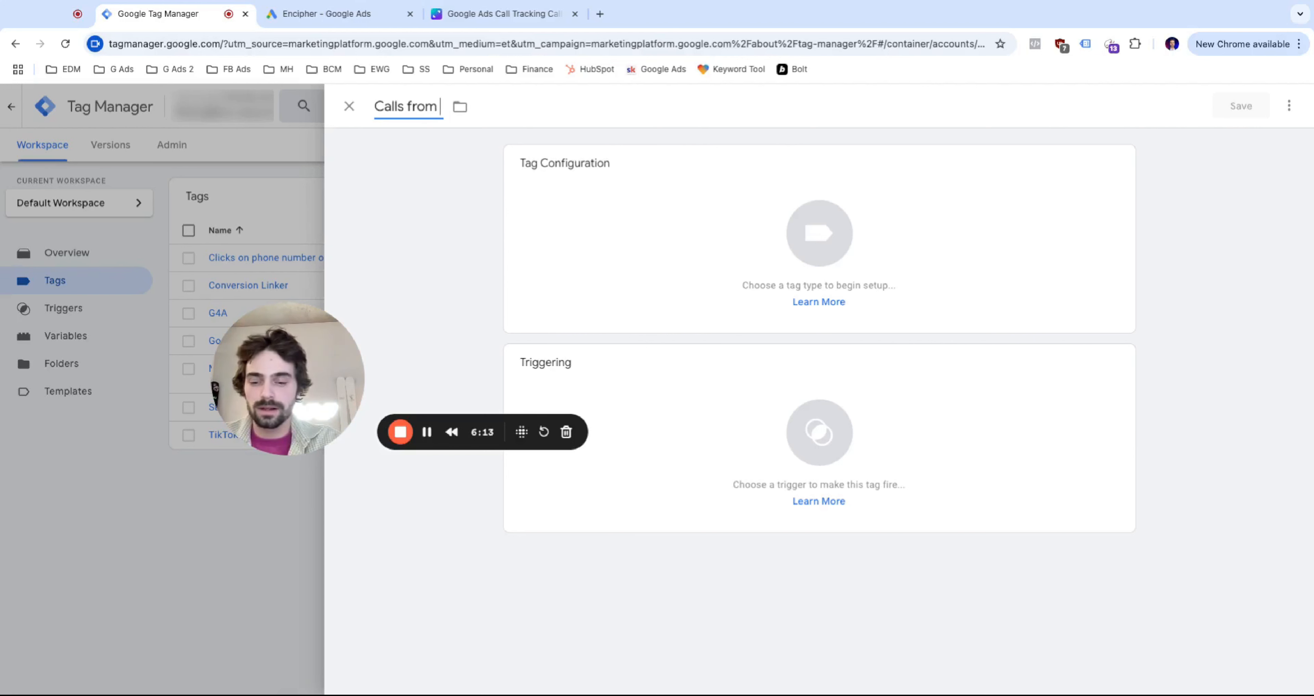
pyautogui.write(' Desktop')
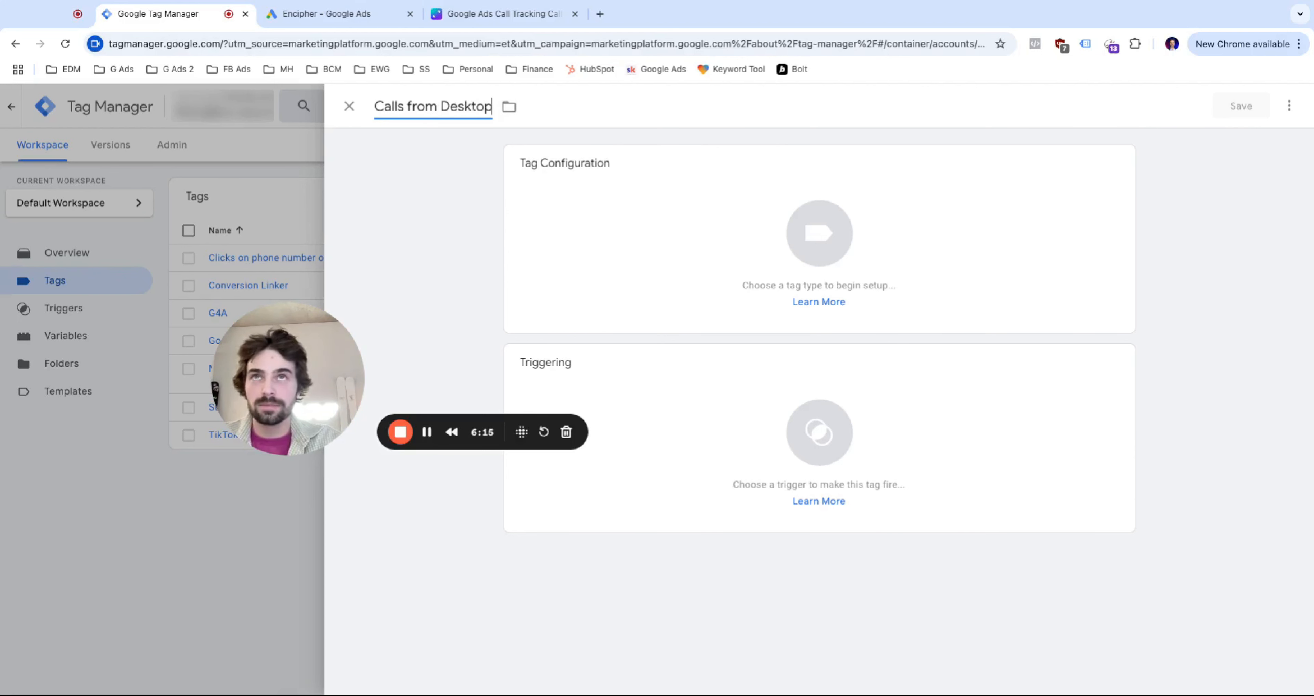
pyautogui.write(' Website ')
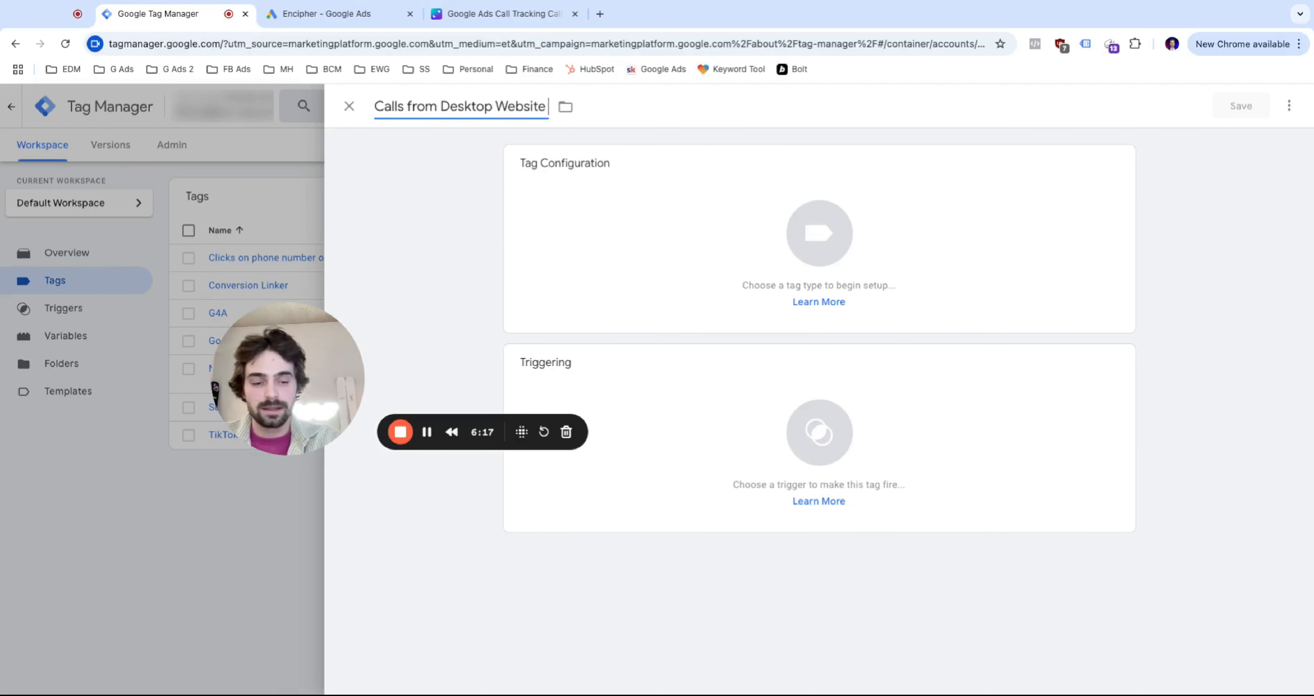
pyautogui.write('[45s')
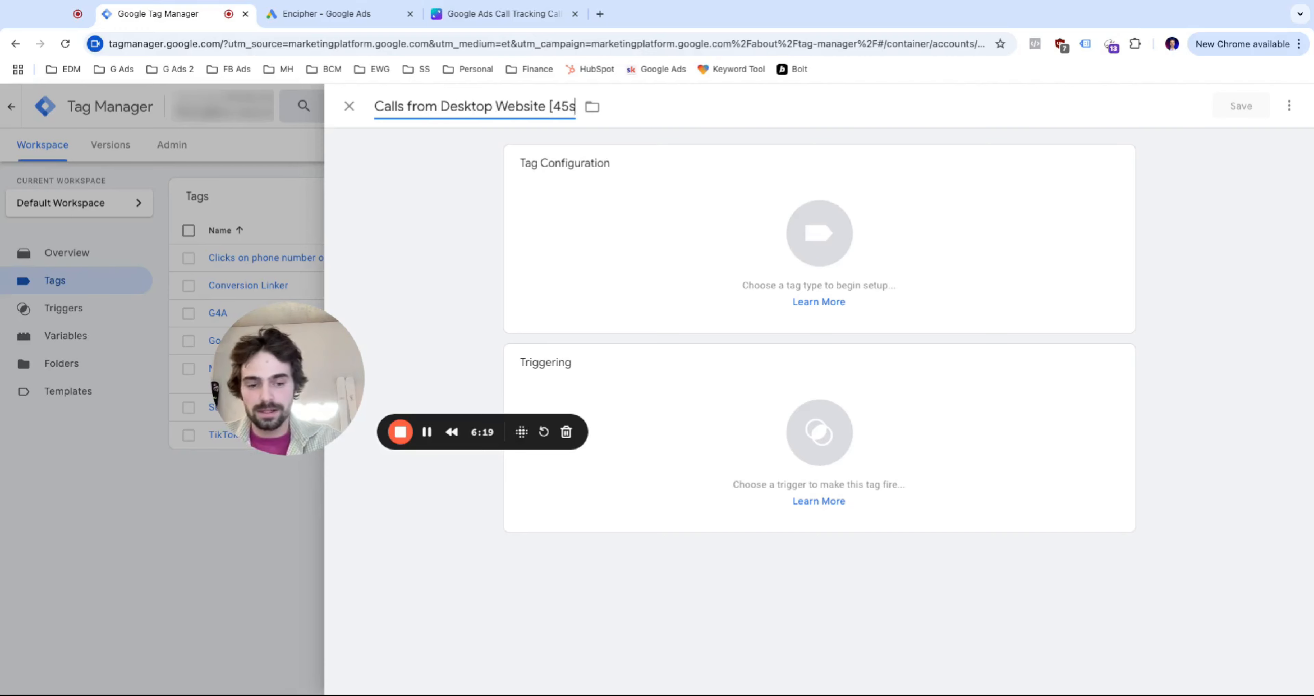
pyautogui.write('+ Duration]')
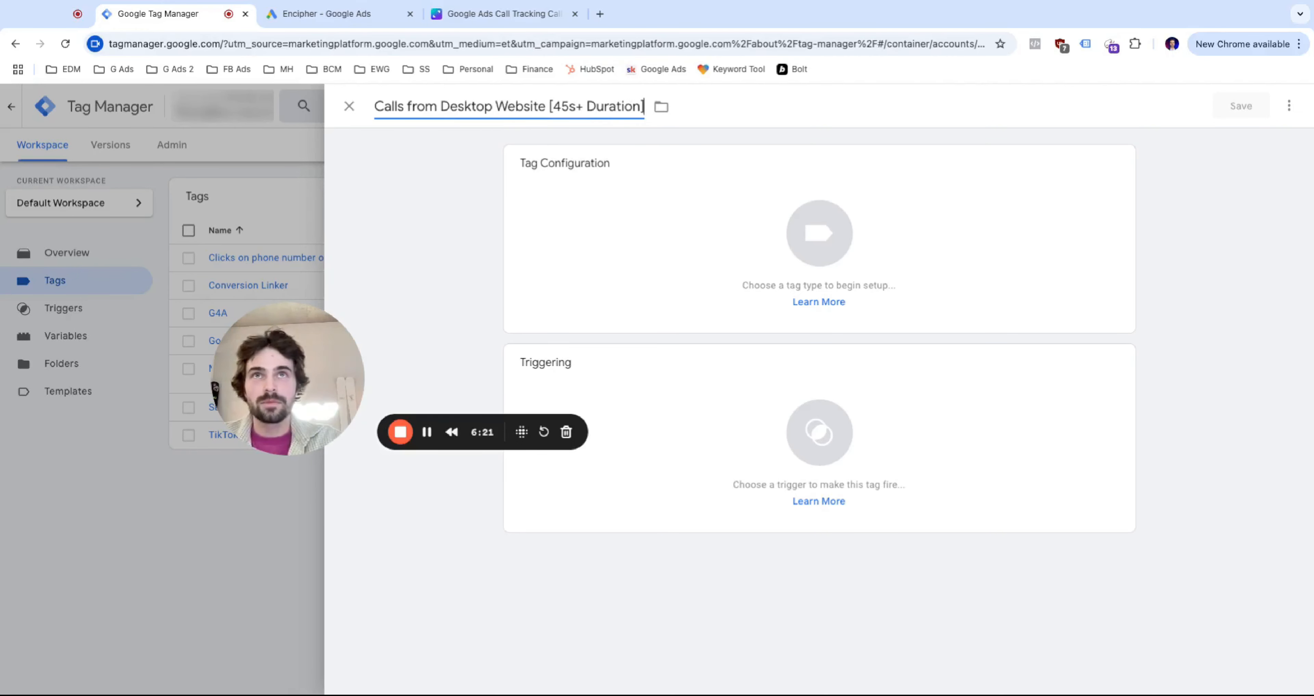
# - Set the tag type to Google Ads Calls from Website Conversion
pyautogui.click(721, 209)
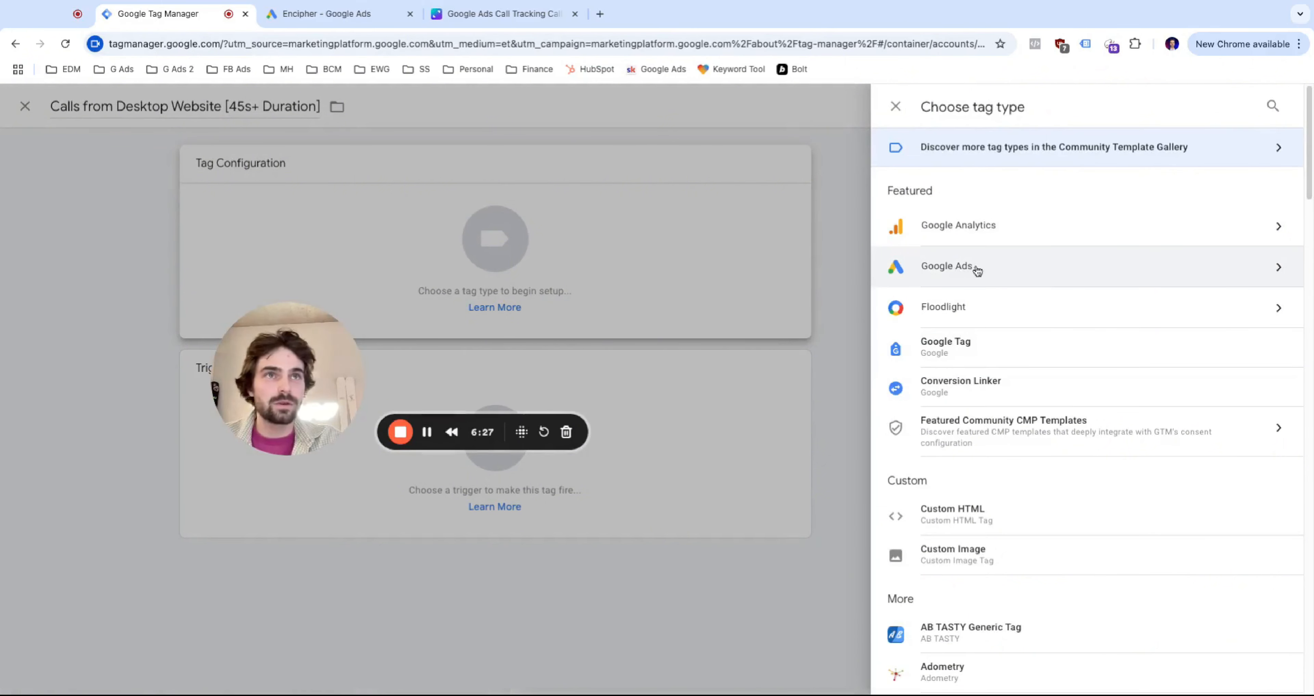
pyautogui.click(989, 268)
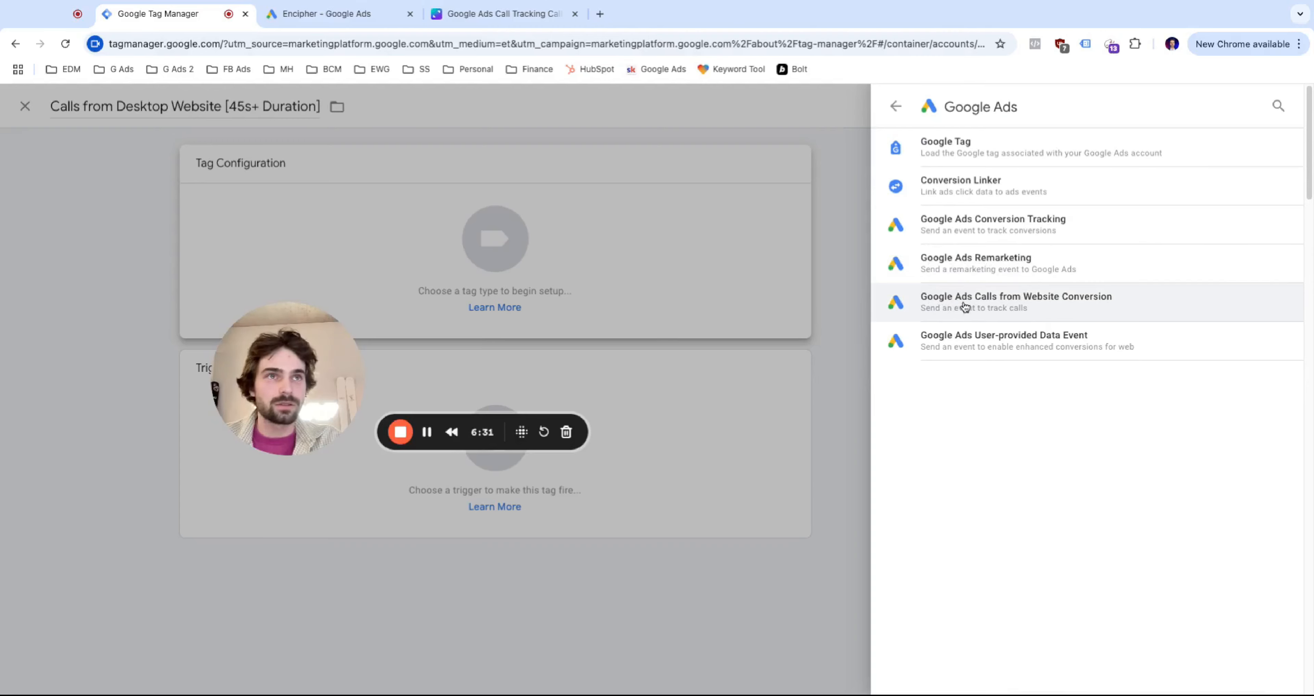
pyautogui.click(1042, 308)
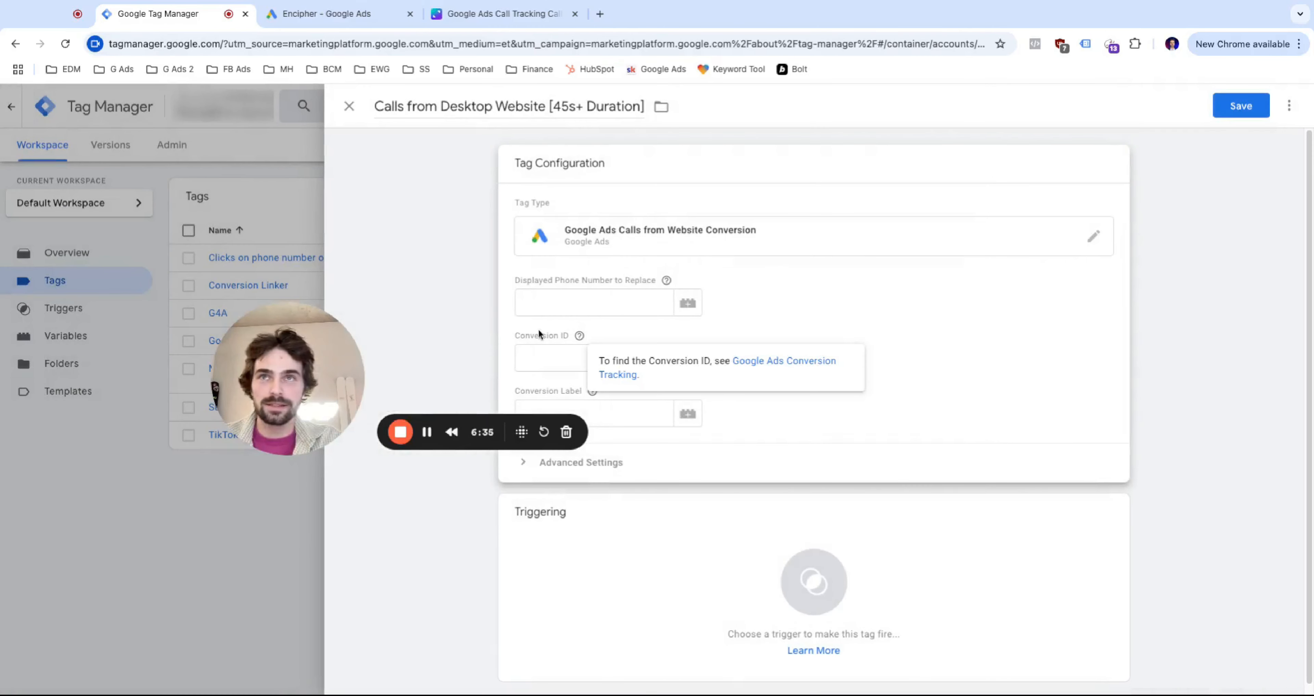
pyautogui.moveTo(333, 344); pyautogui.dragTo(316, 379)
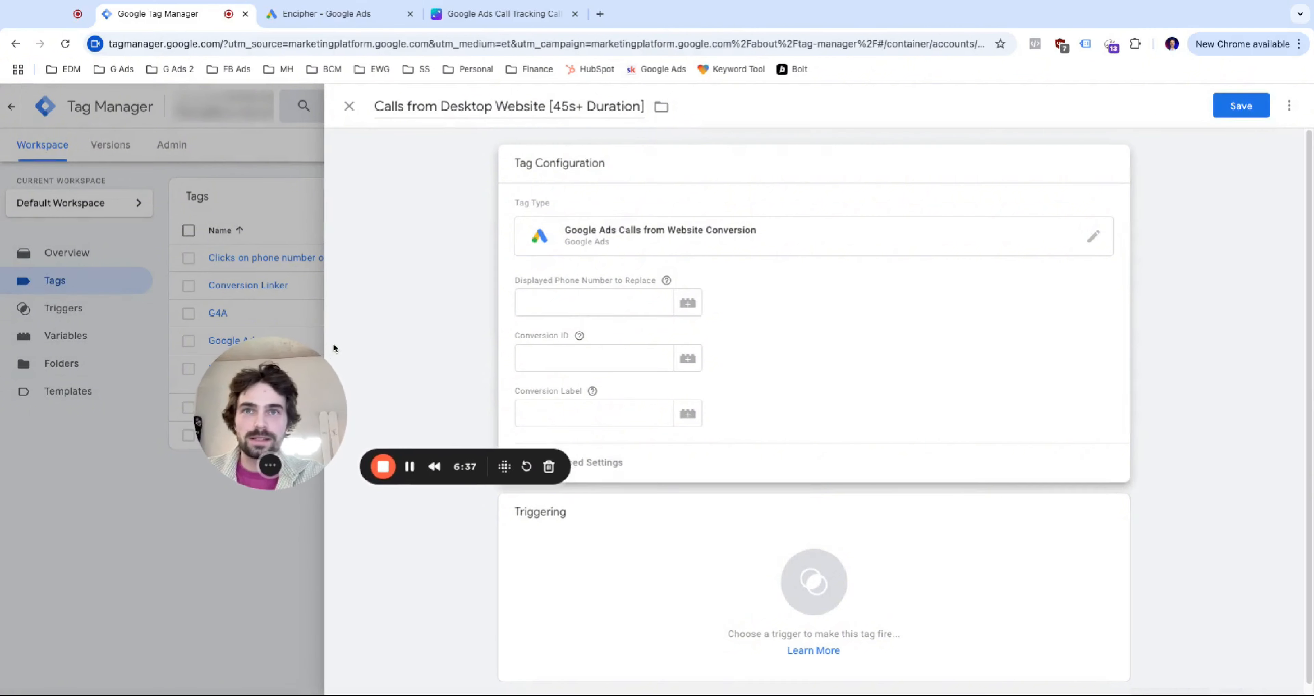
pyautogui.click(643, 194)
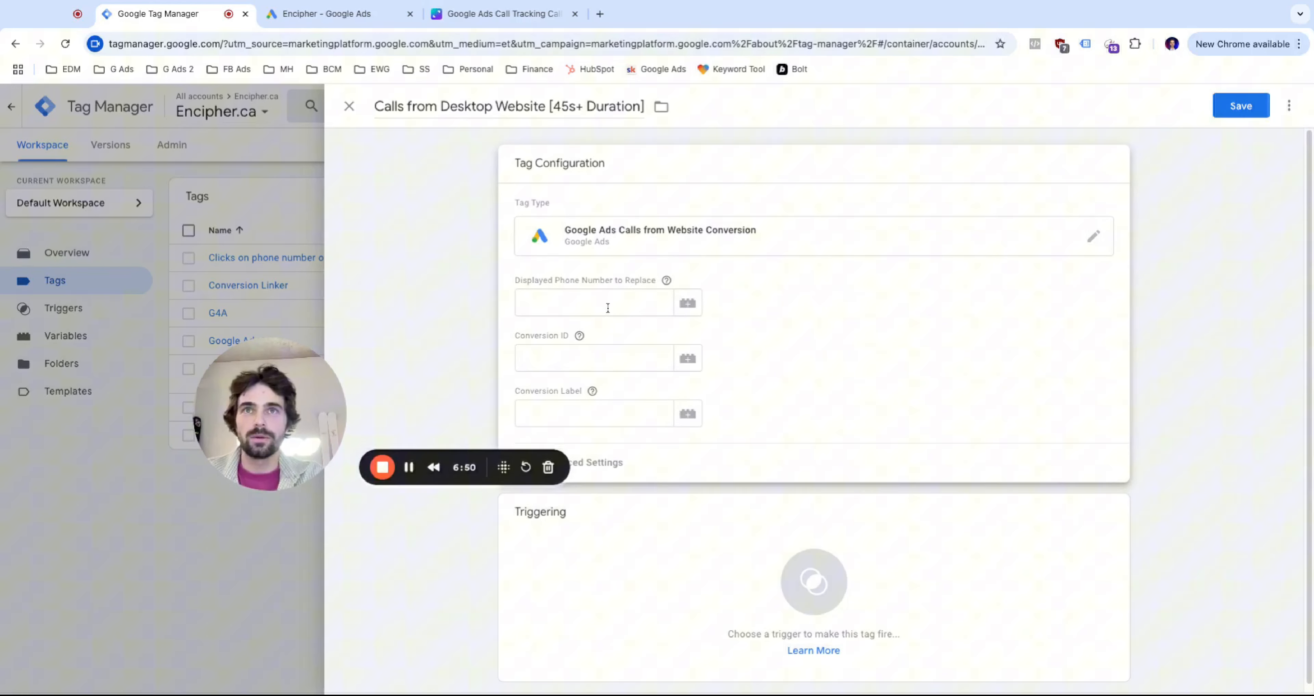
# - Enter the website's phone number as the displayed number to replace, with its digit groups separated only by hyphens
pyautogui.click(607, 304)
pyautogui.write('(')
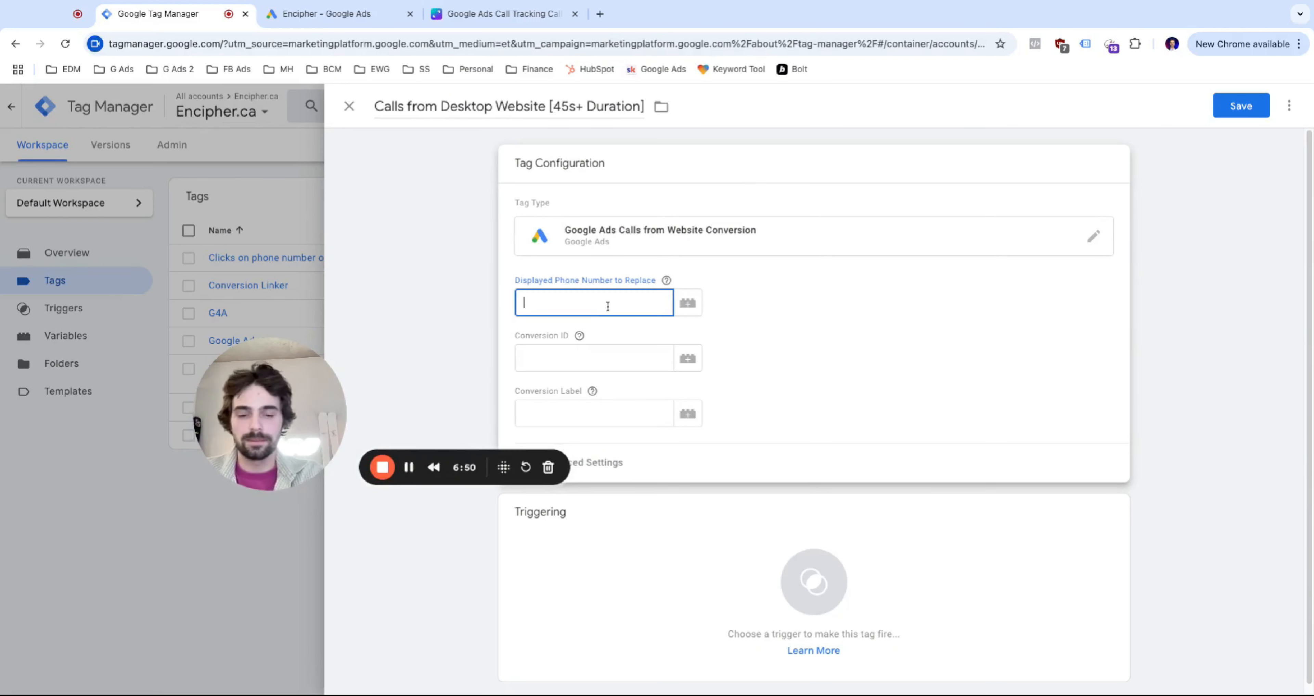
pyautogui.write('123)')
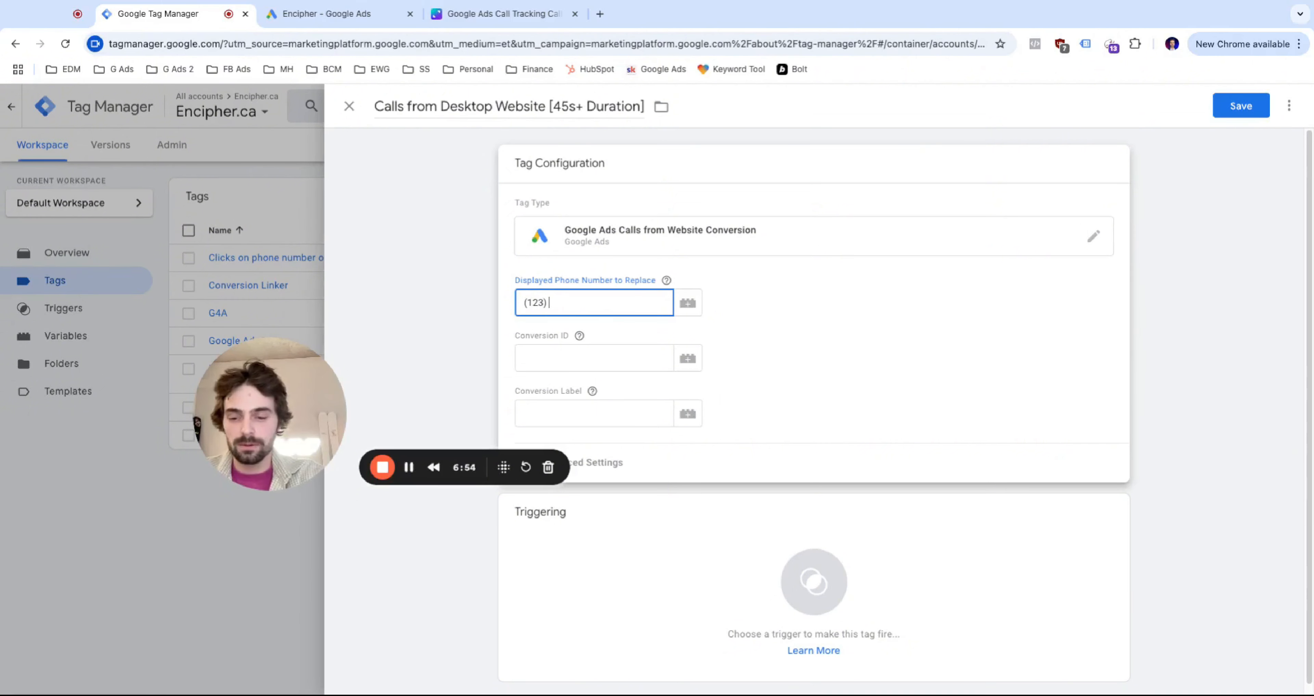
pyautogui.write(' 123')
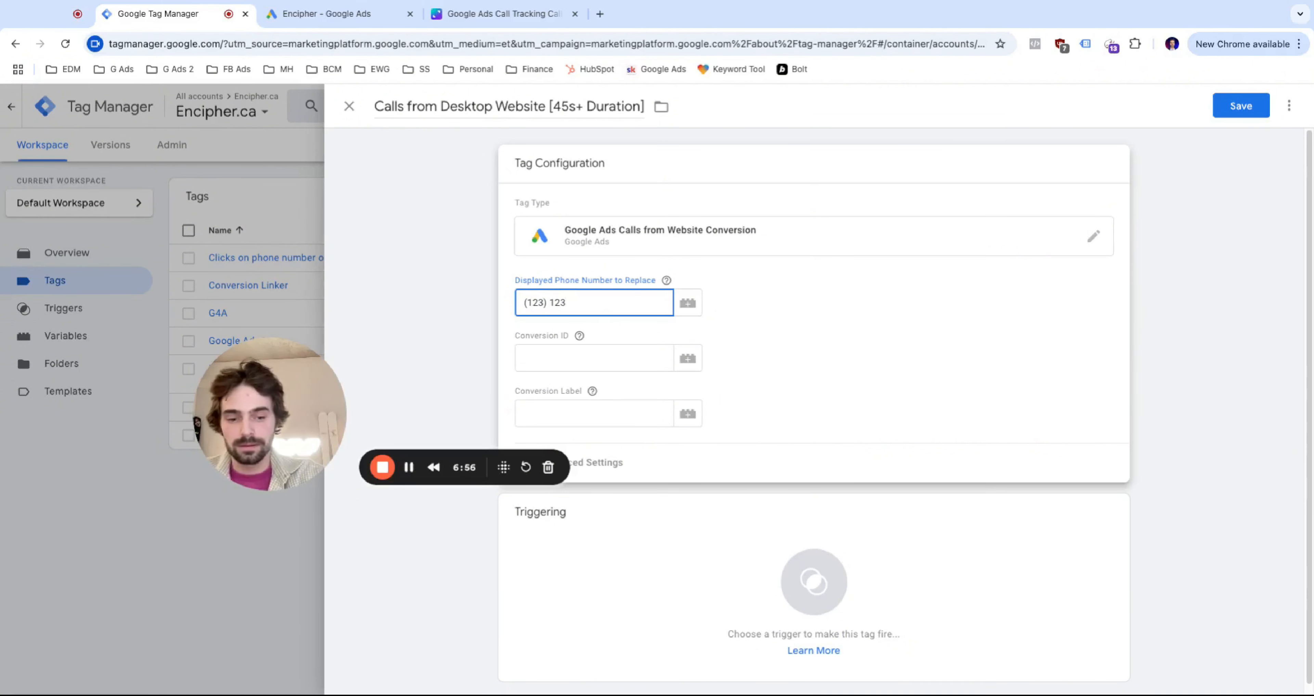
pyautogui.write('-4567')
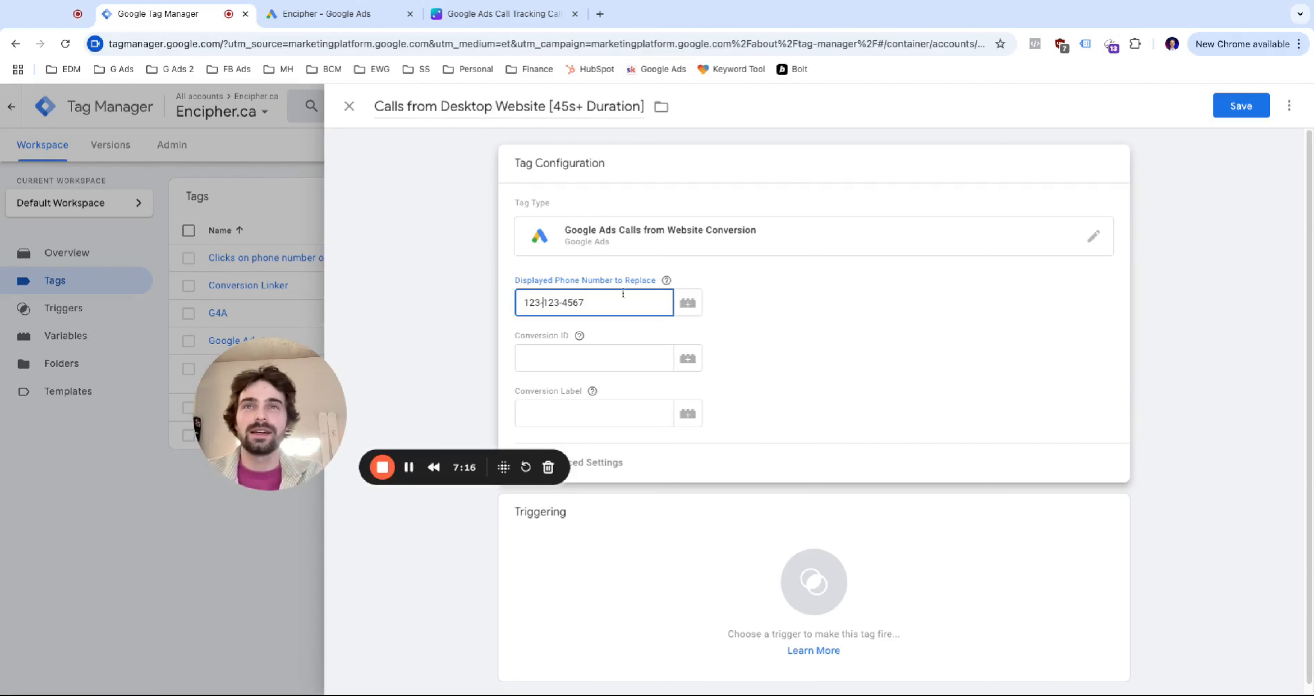
pyautogui.click(546, 311)
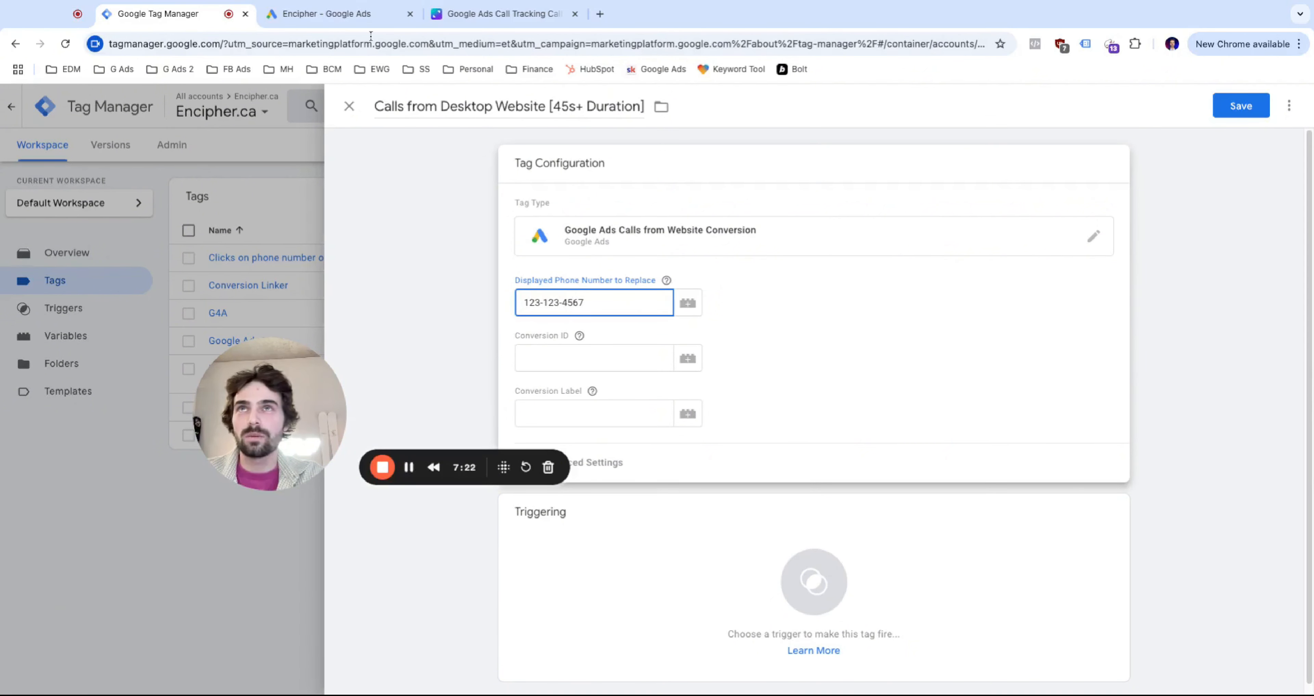
# - Copy the conversion ID and conversion label from Google Ads into the matching fields of the Tag Manager tag
pyautogui.click(364, 14)
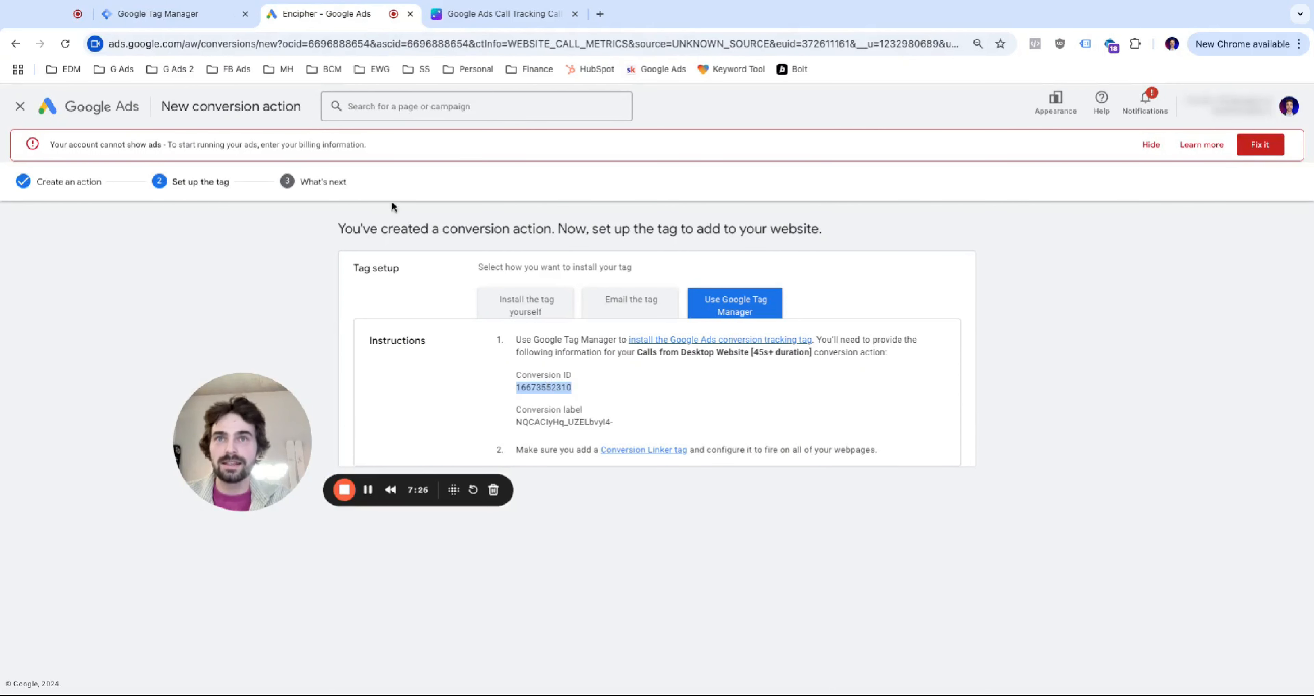
pyautogui.click(173, 15)
pyautogui.click(545, 357)
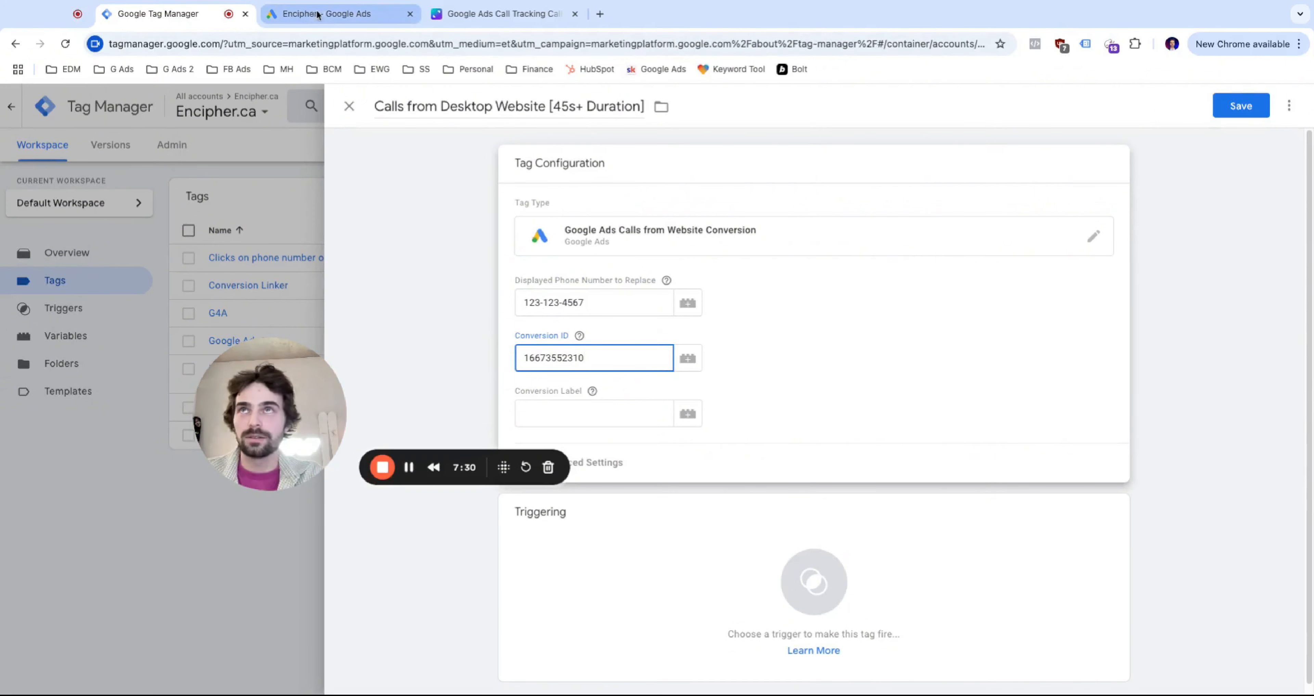
pyautogui.click(324, 21)
pyautogui.doubleClick(548, 422)
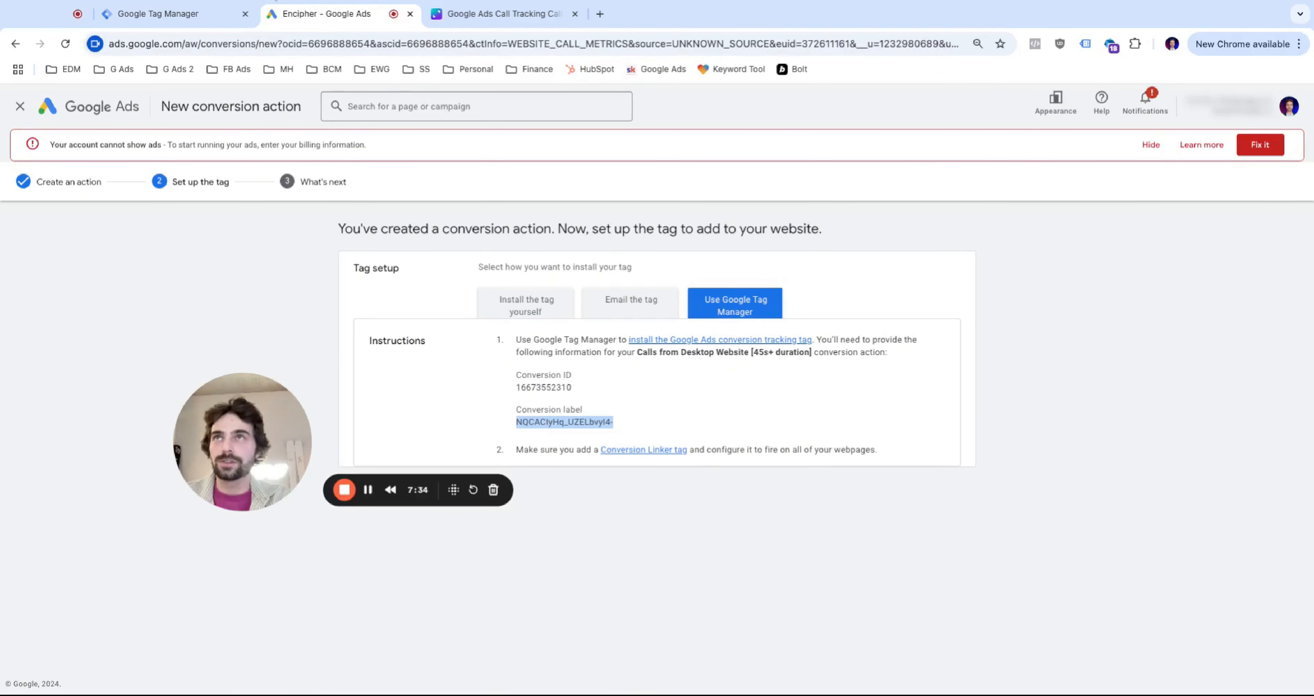
pyautogui.click(153, 14)
pyautogui.click(578, 412)
pyautogui.hotkey('ctrl', 'v')
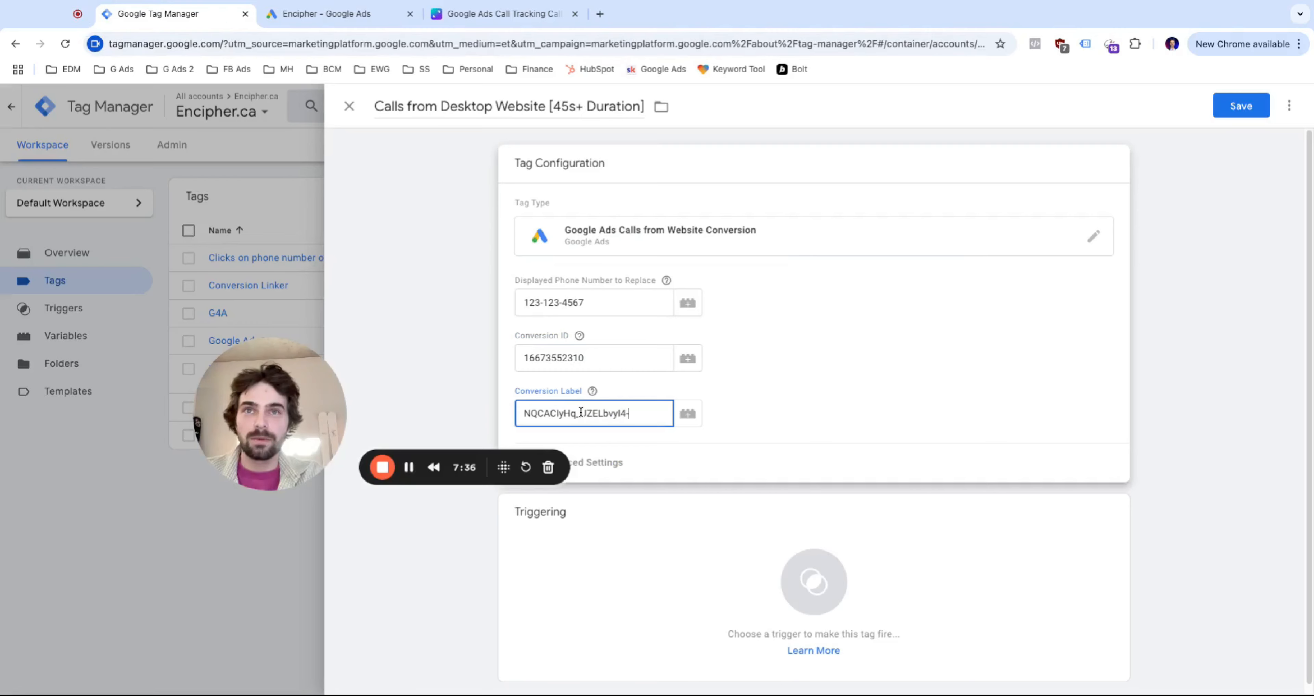
# - Set the tag to fire on the All Pages page view trigger
pyautogui.scroll(-1, 449, 352)
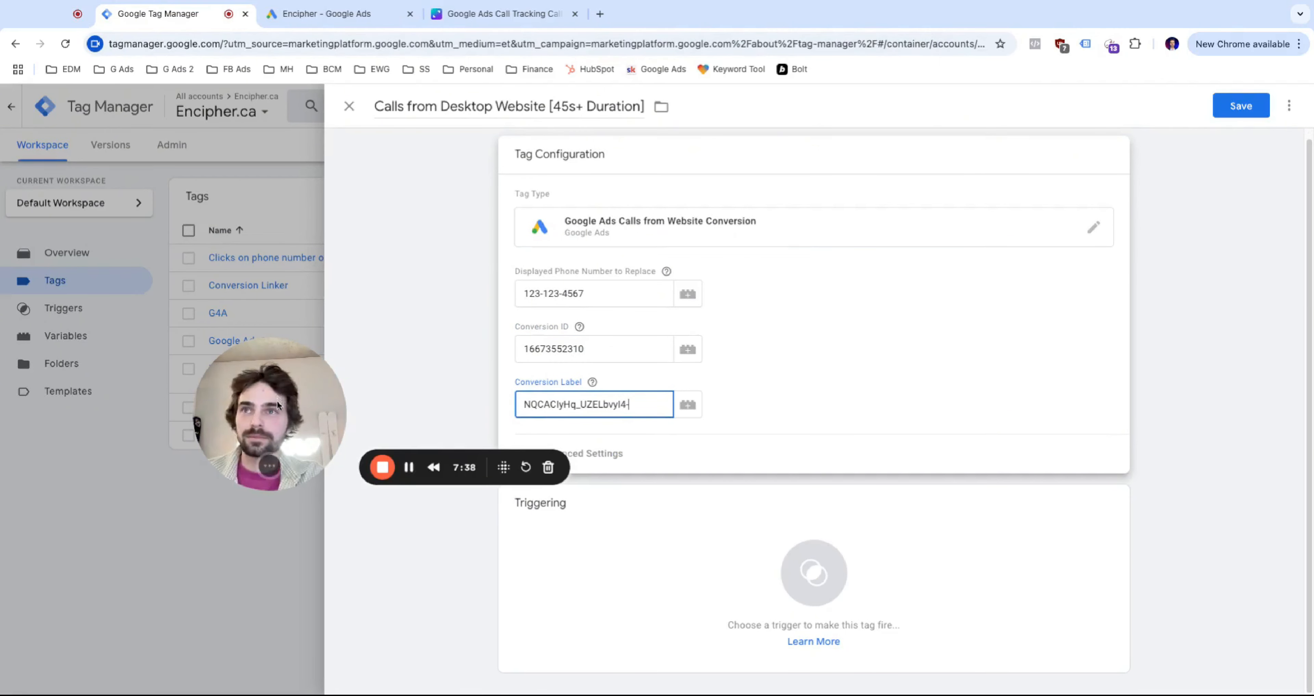
pyautogui.moveTo(278, 405); pyautogui.dragTo(229, 308)
pyautogui.click(774, 464)
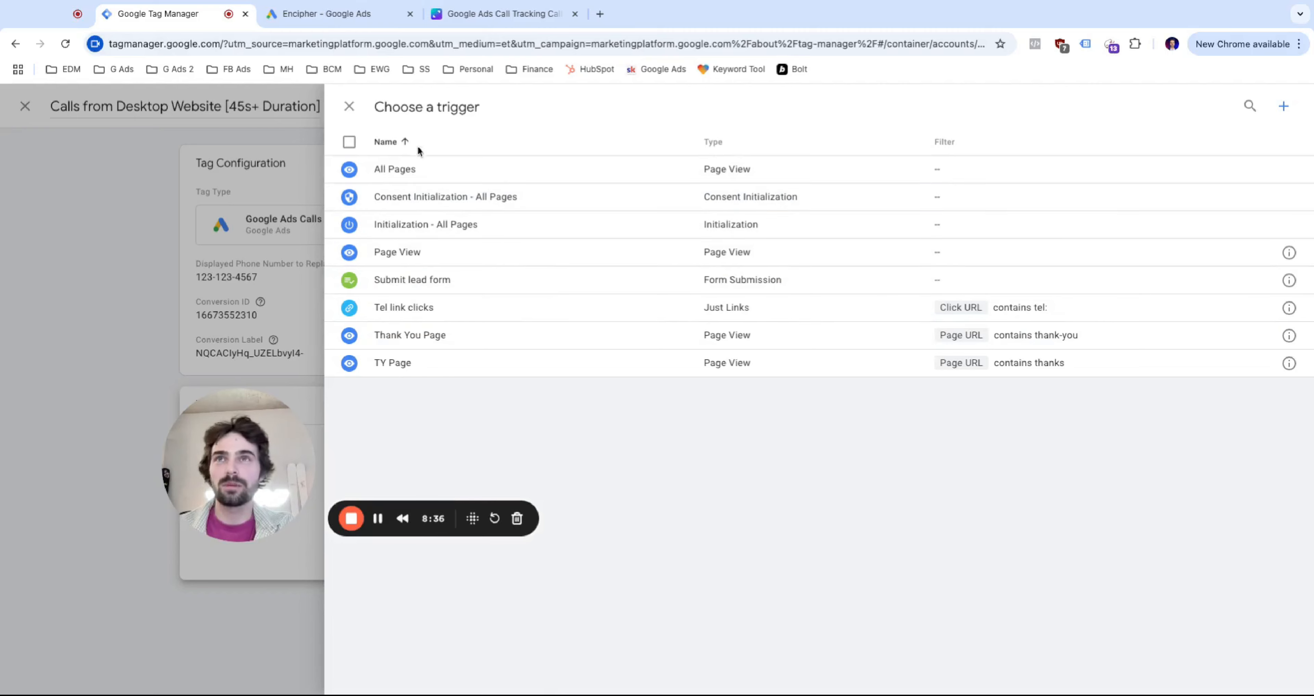
pyautogui.click(427, 173)
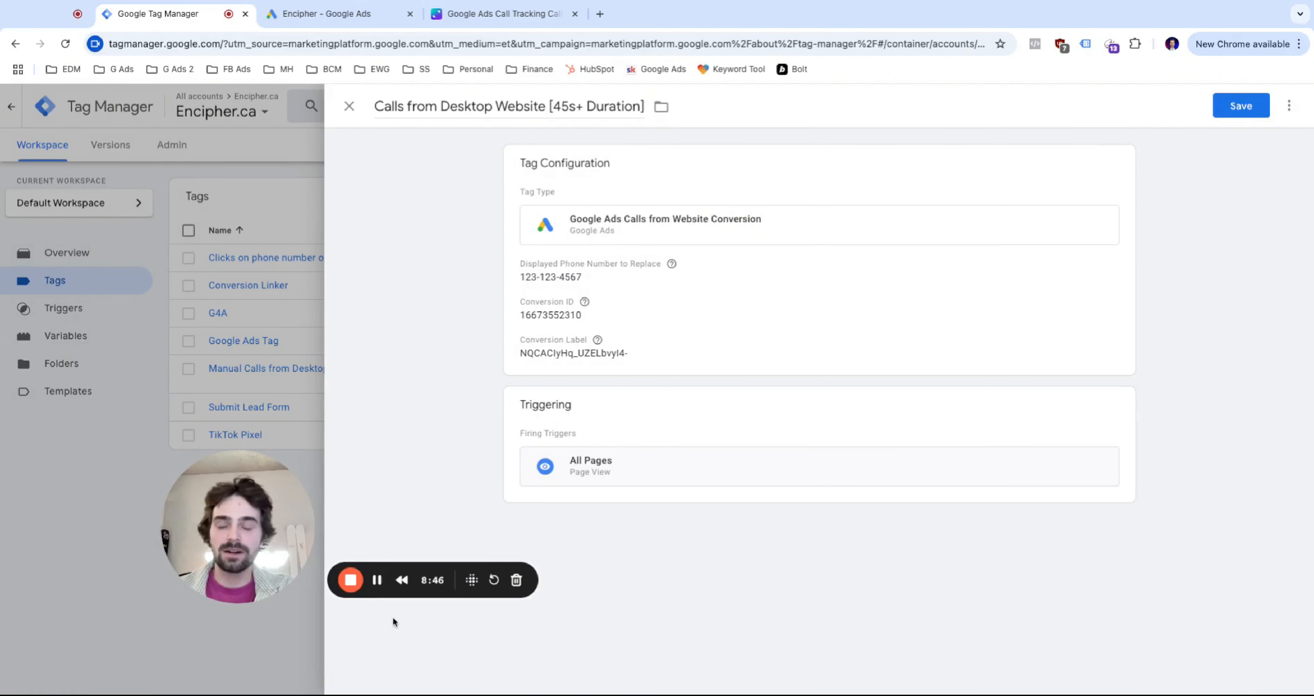
pyautogui.click(376, 579)
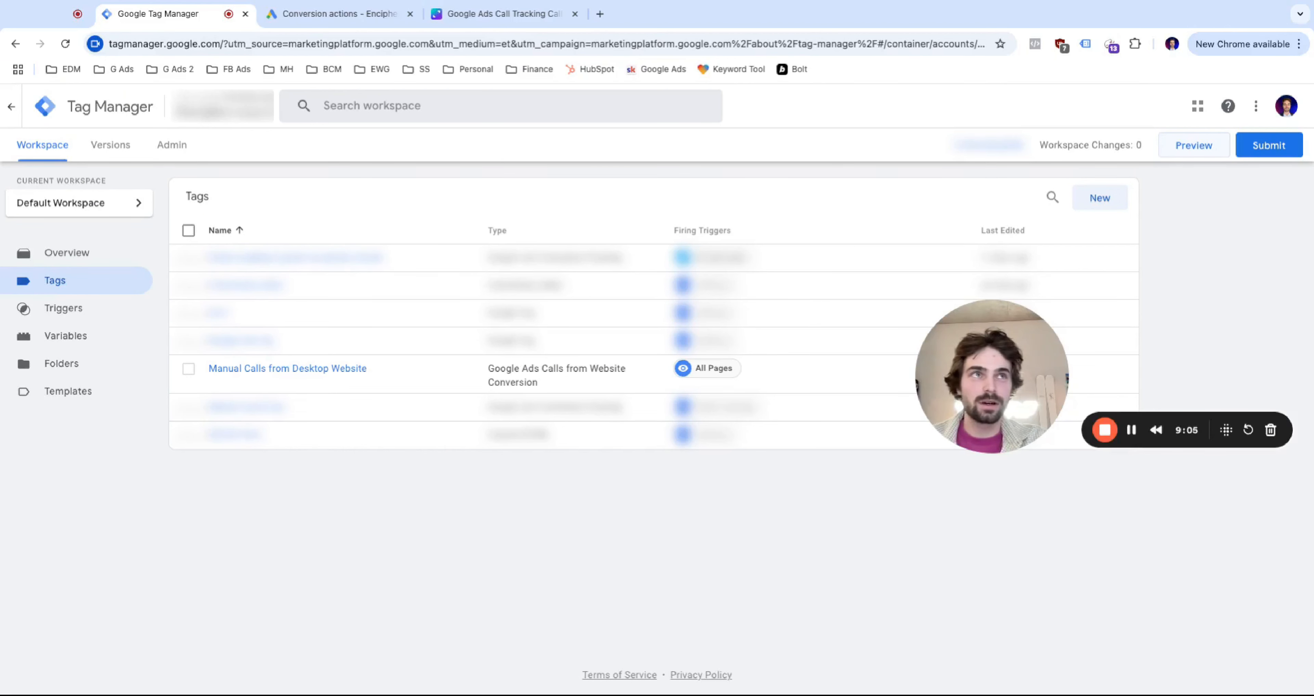
pyautogui.click(1131, 430)
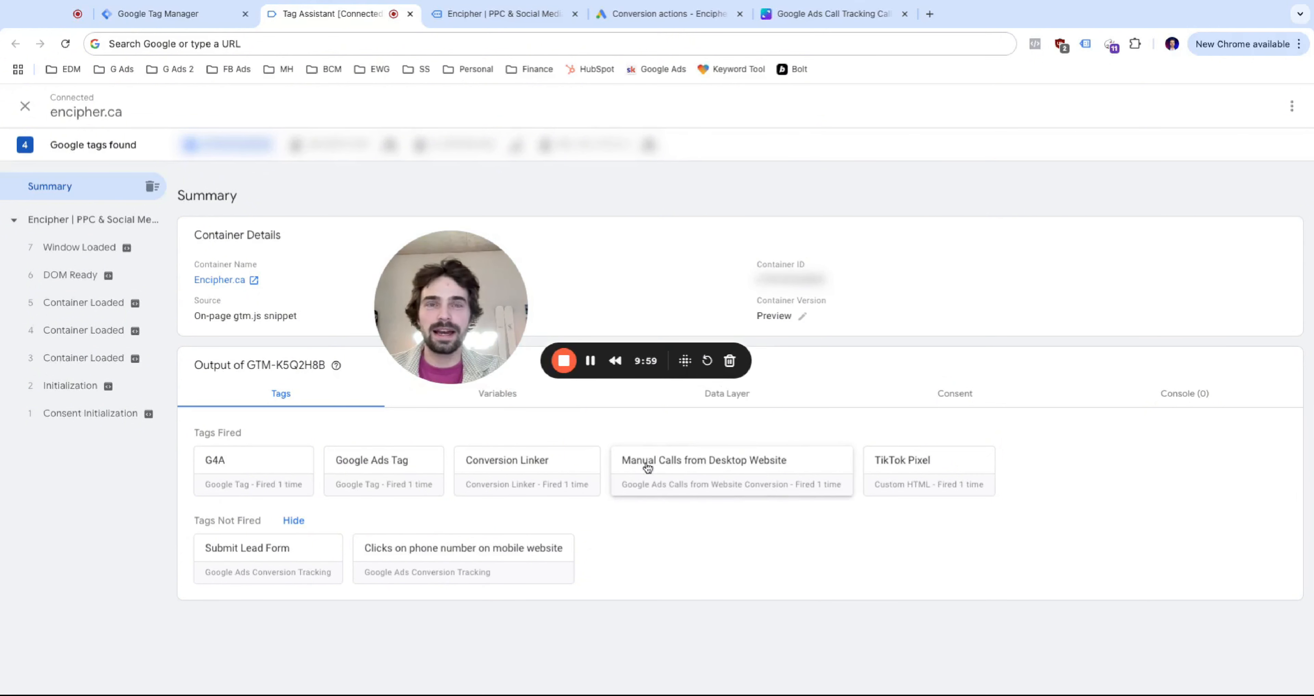
pyautogui.click(591, 361)
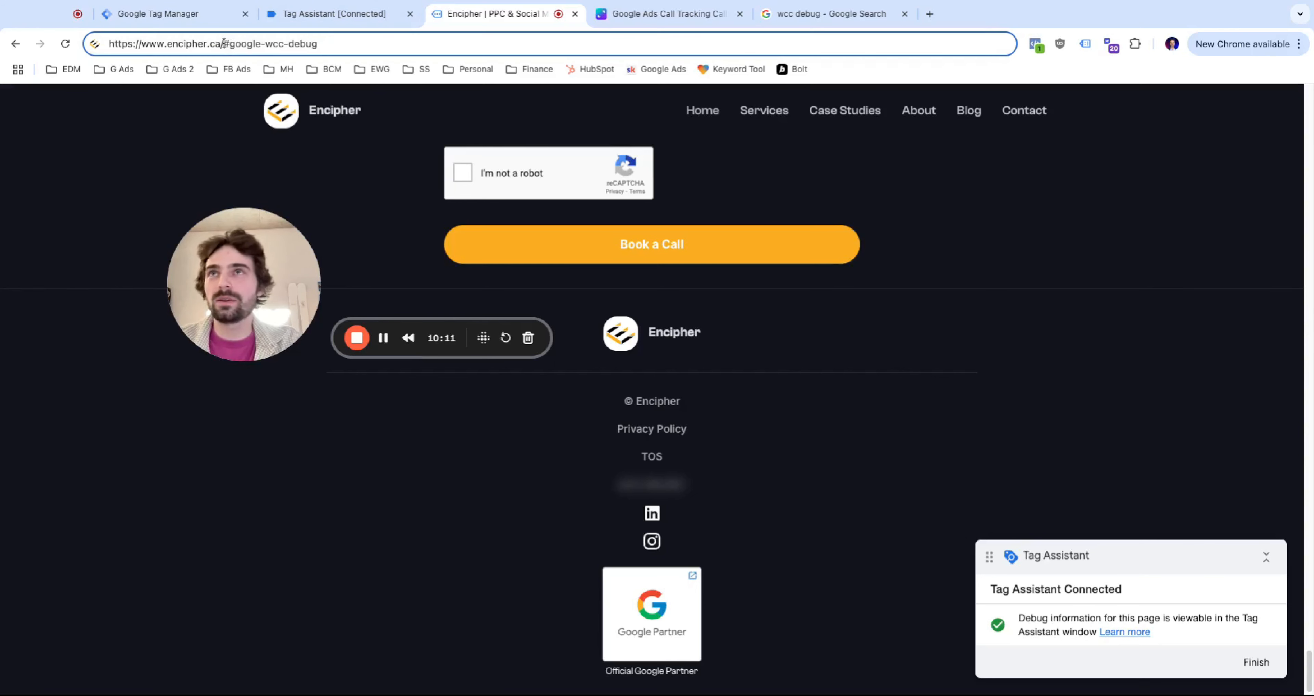
# - Load the encipher.ca homepage with #google-wcc-debug appended, force the phone number replacement and highlight the substituted number in the debug log
pyautogui.moveTo(223, 44); pyautogui.dragTo(341, 43)
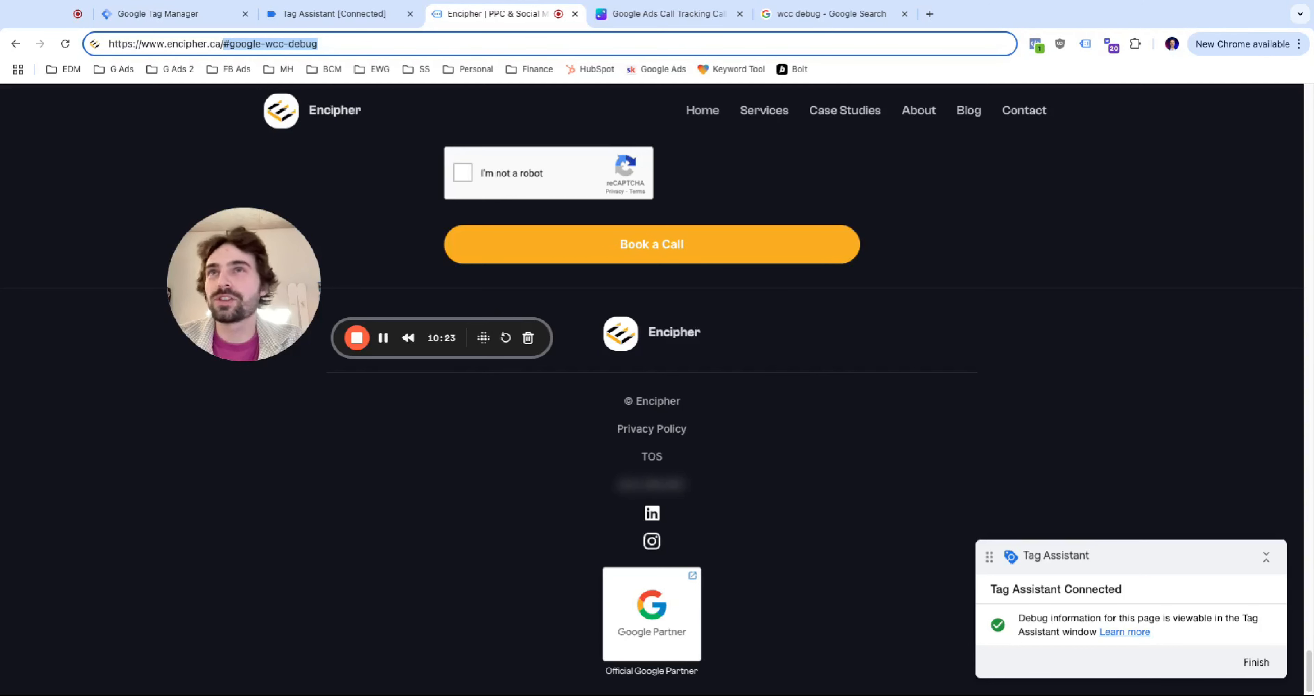
pyautogui.click(318, 44)
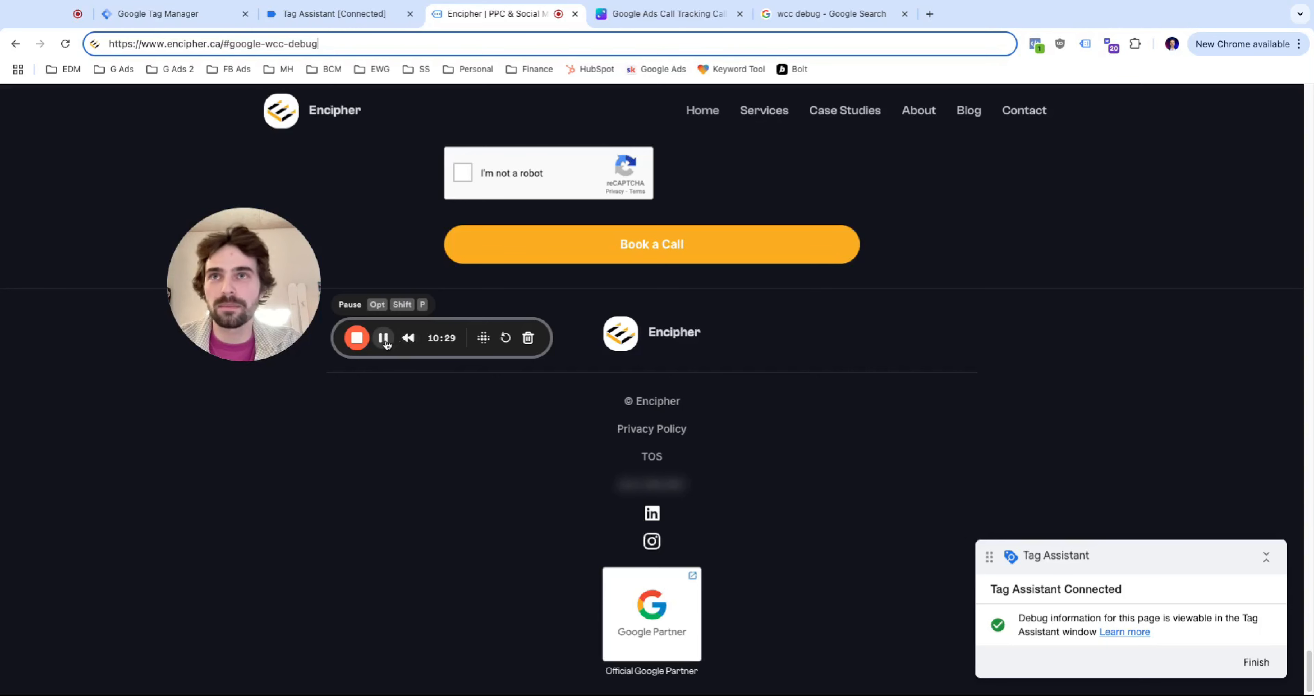
pyautogui.press('Return')
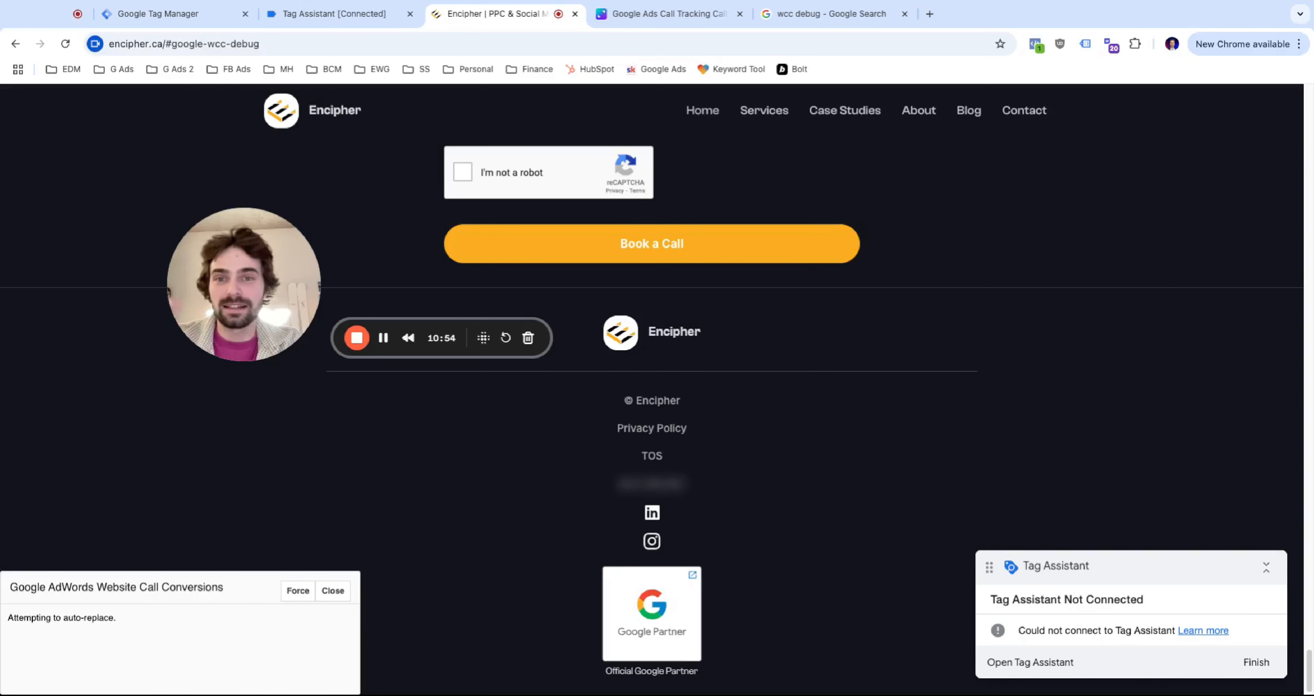
pyautogui.click(298, 593)
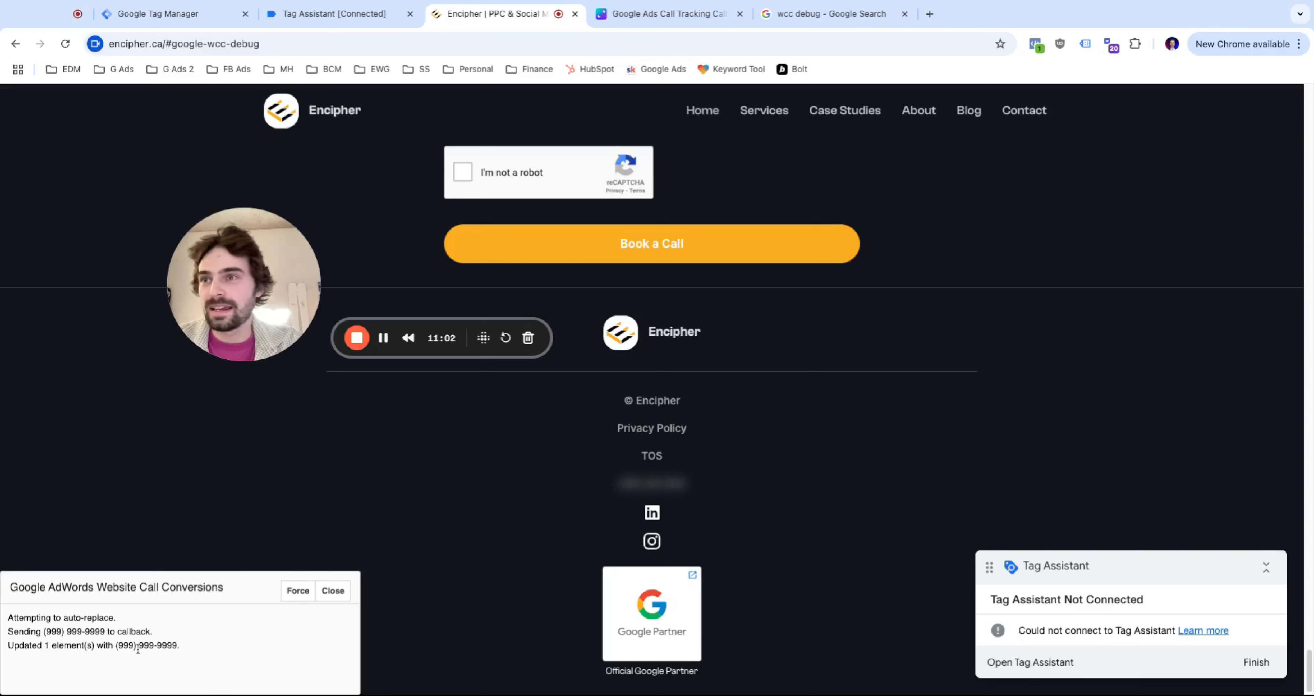
pyautogui.moveTo(180, 646); pyautogui.dragTo(116, 646)
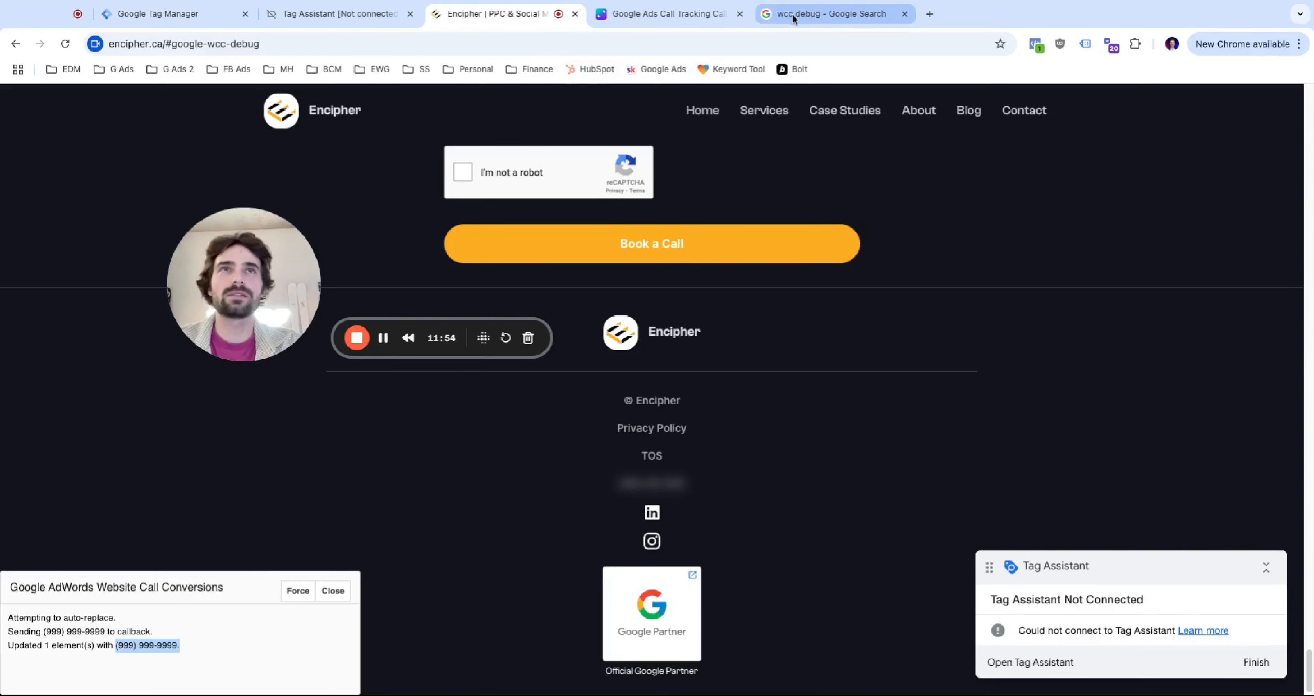
# - Switch to the Canva diagram of Google Ads call tracking from a desktop website
pyautogui.click(698, 15)
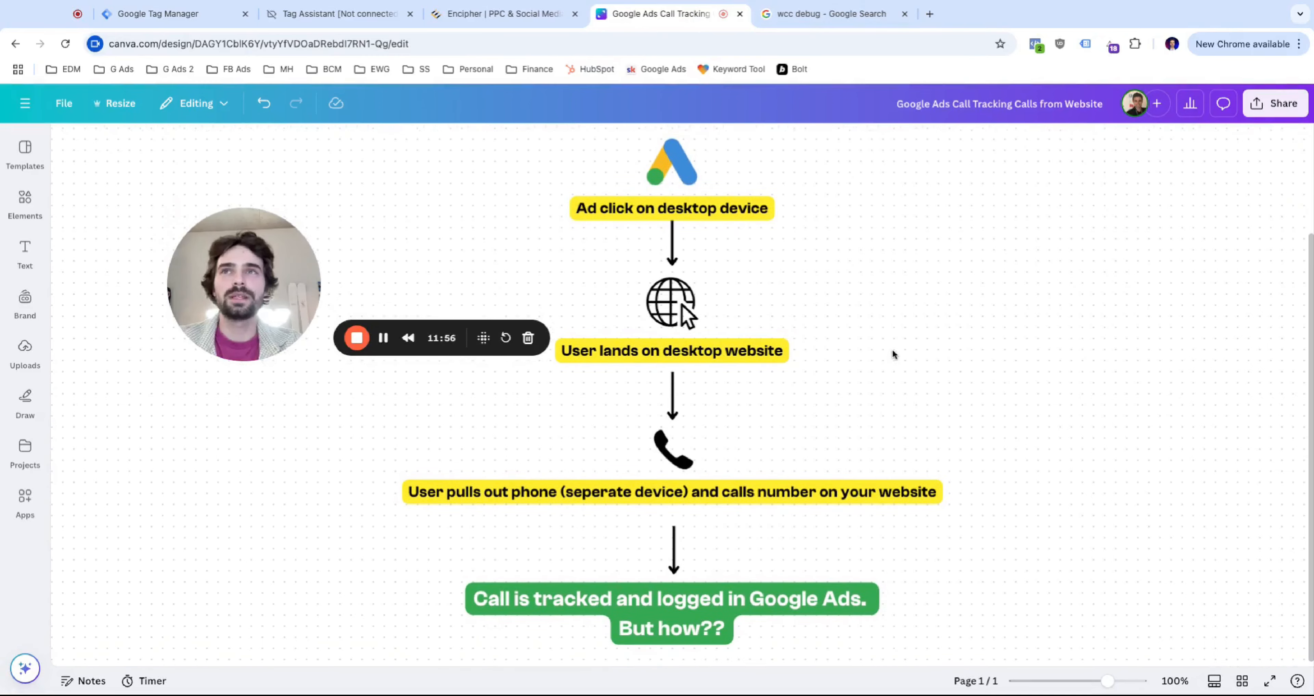